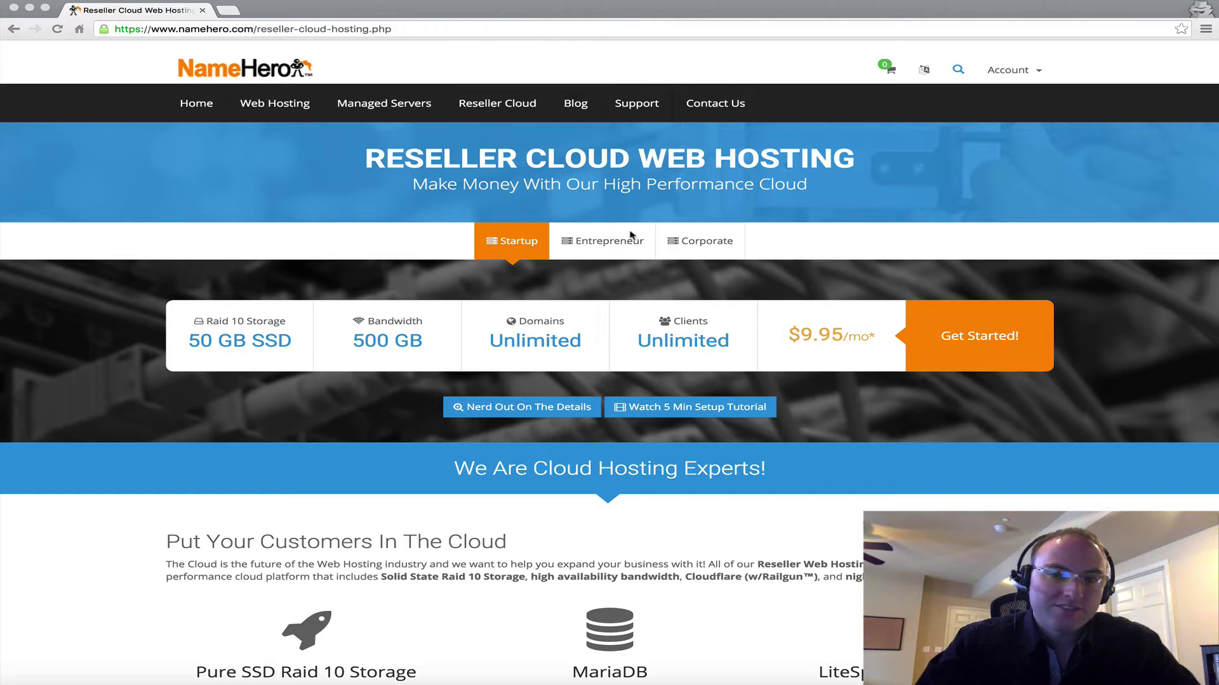
- Go from the NameHero Reseller Cloud Hosting page to the client area login via the Account menu
click(545, 286)
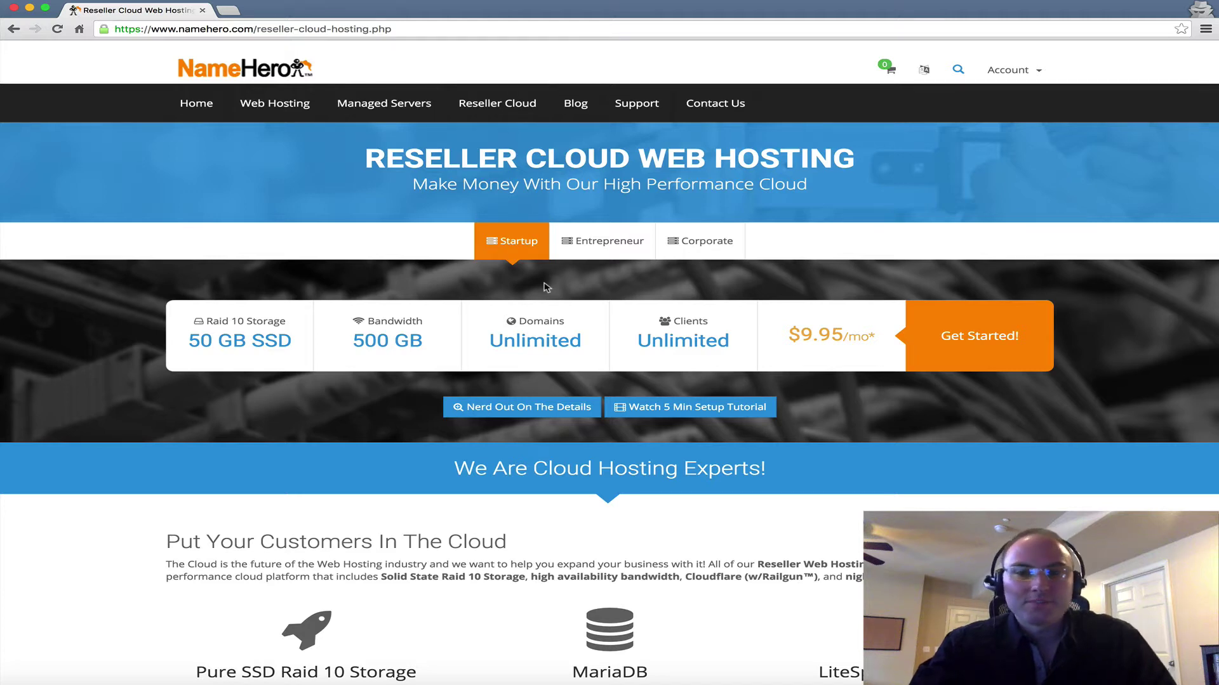
click(986, 96)
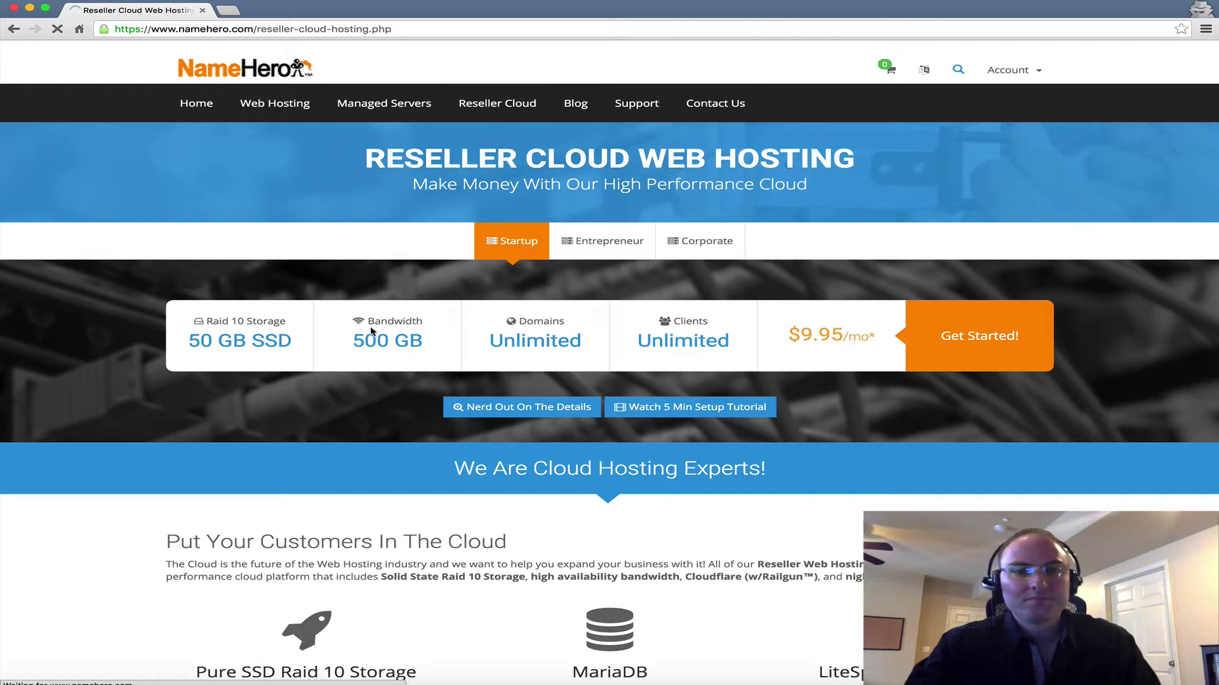
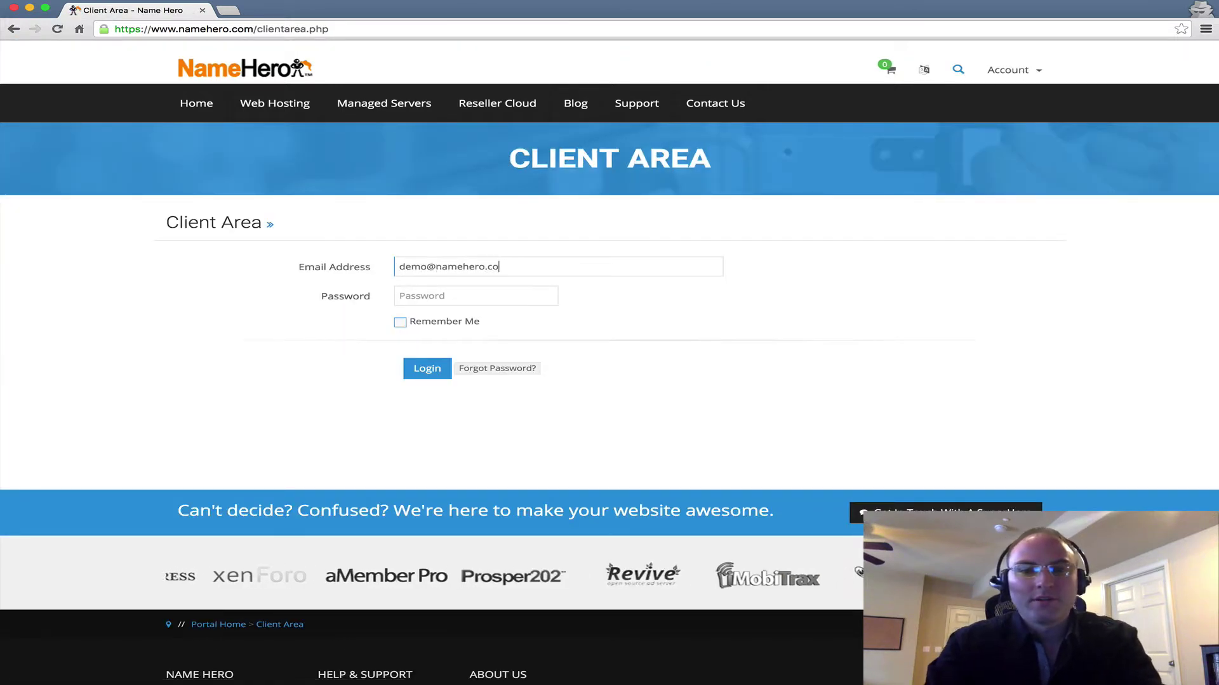
key(Tab)
text(**********)
click(419, 371)
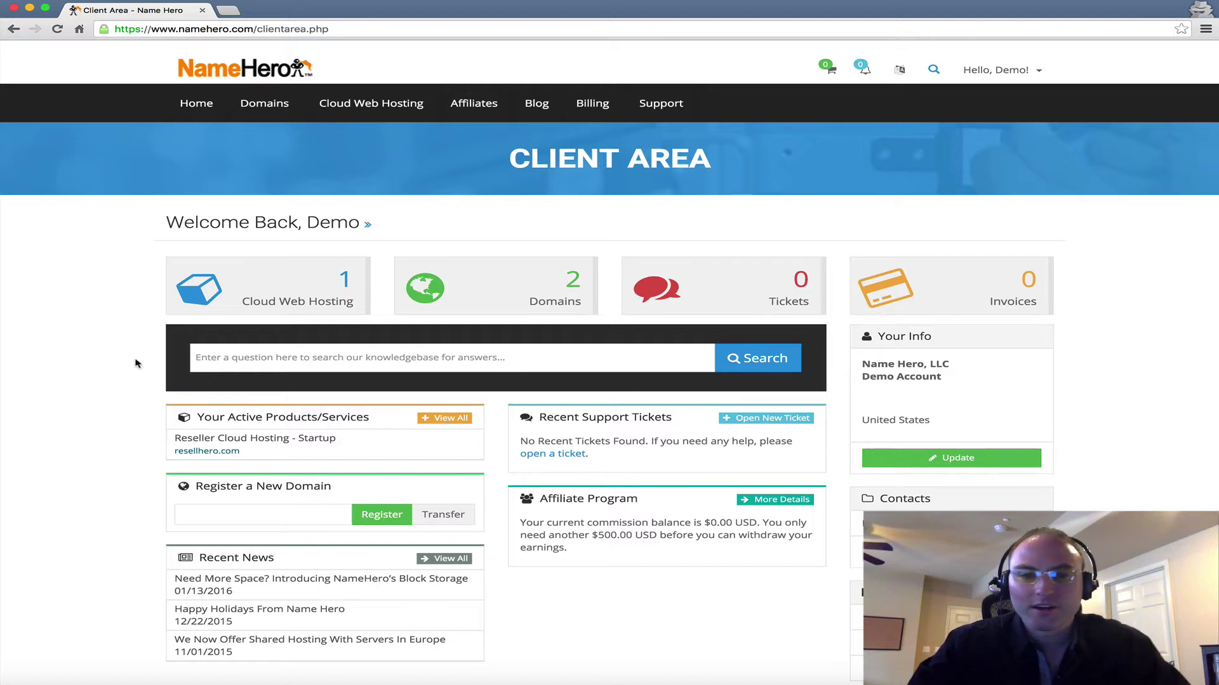
click(259, 287)
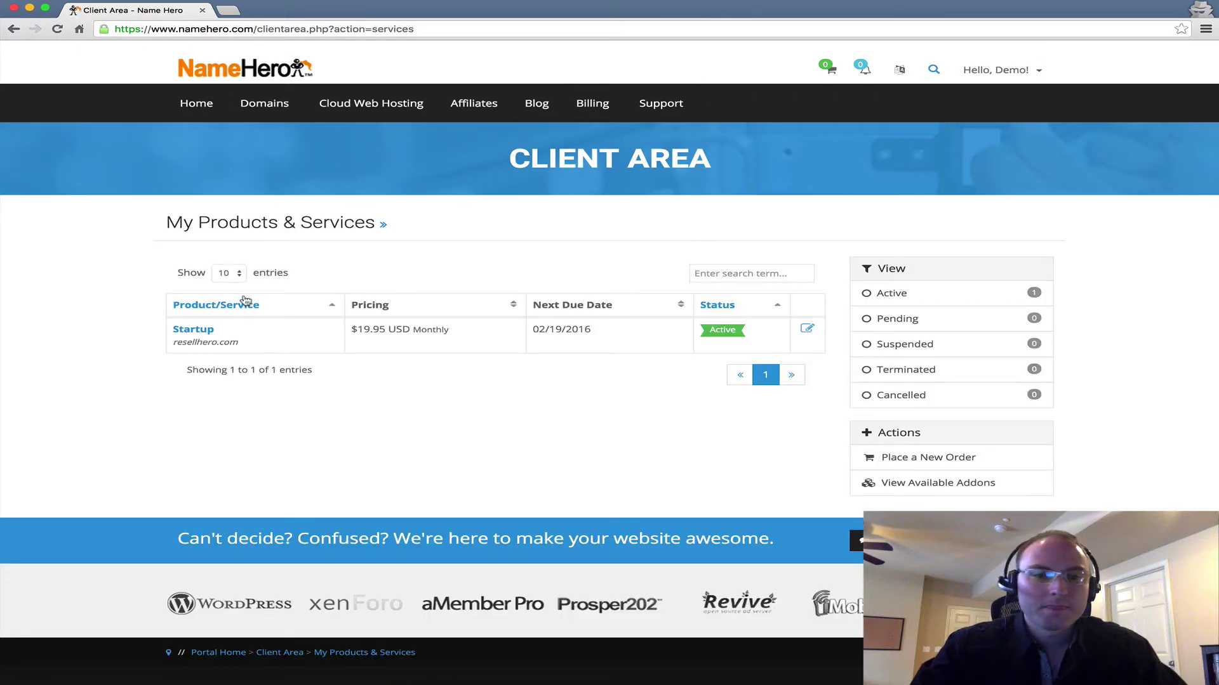
- Open the resellhero.com Startup plan details and highlight server paul.uswebhost.com and both nameservers
click(191, 330)
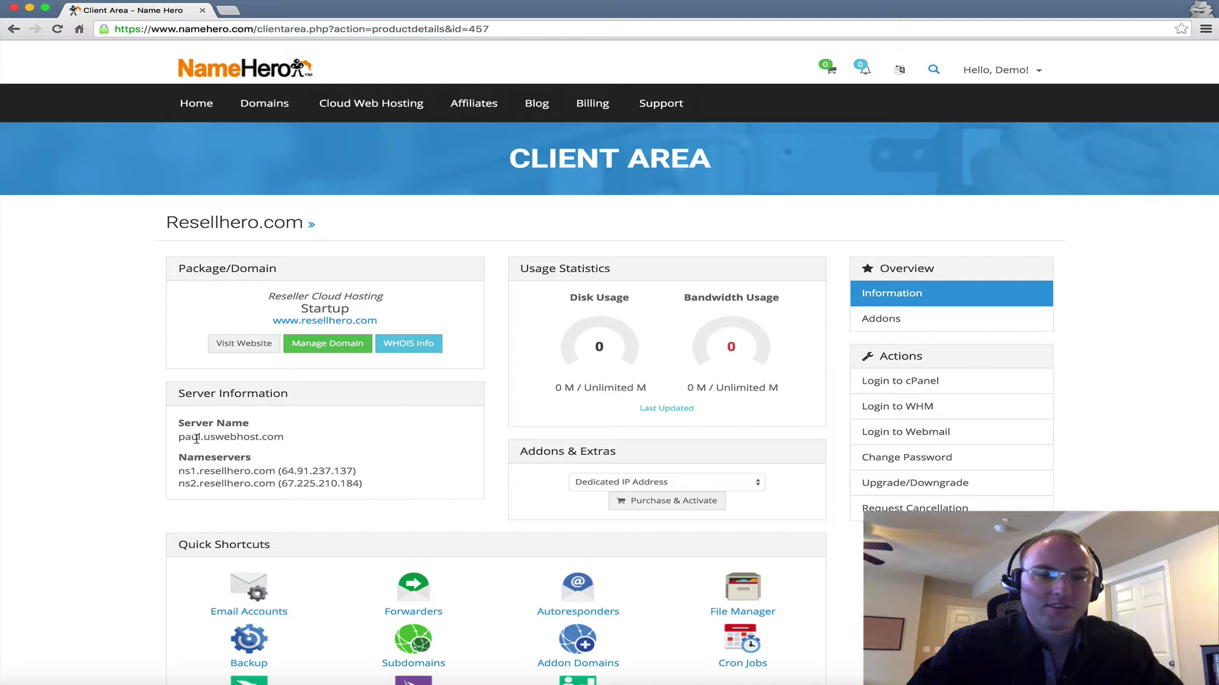
mouse_move(188, 440)
mouse_down()
mouse_move(284, 441)
mouse_move(186, 457)
mouse_move(170, 440)
mouse_up()
click(207, 443)
click(205, 438)
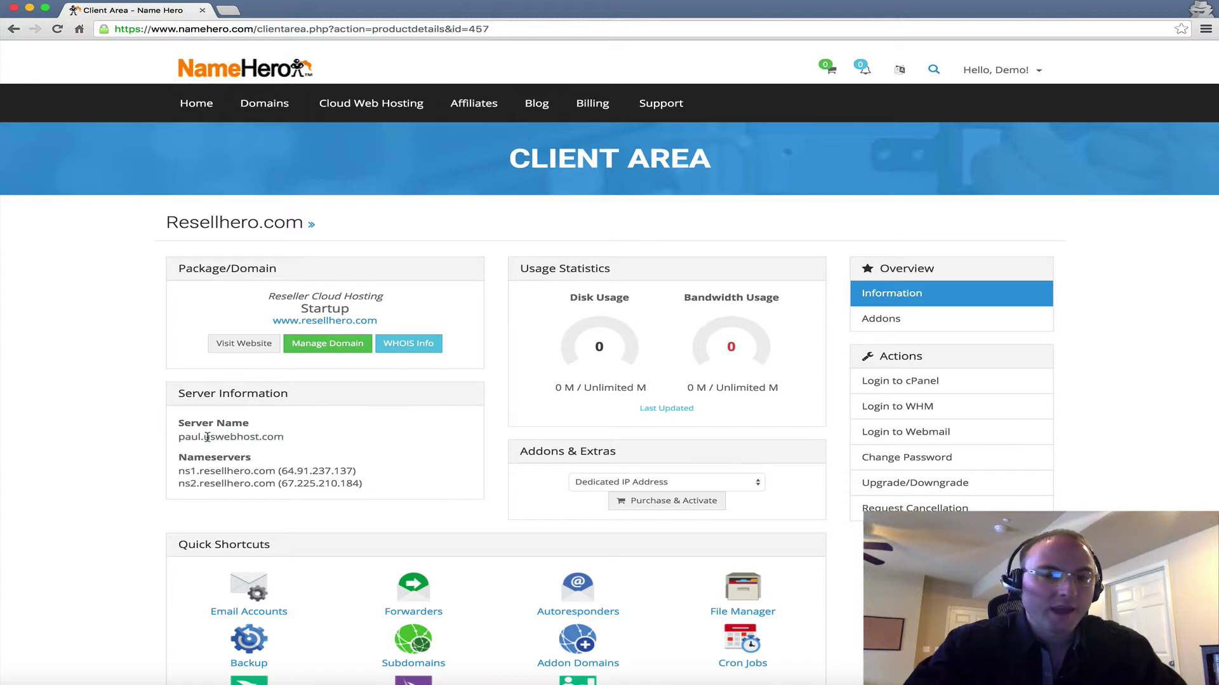
mouse_move(207, 438)
mouse_down()
mouse_move(289, 438)
mouse_move(205, 440)
mouse_up()
click(287, 437)
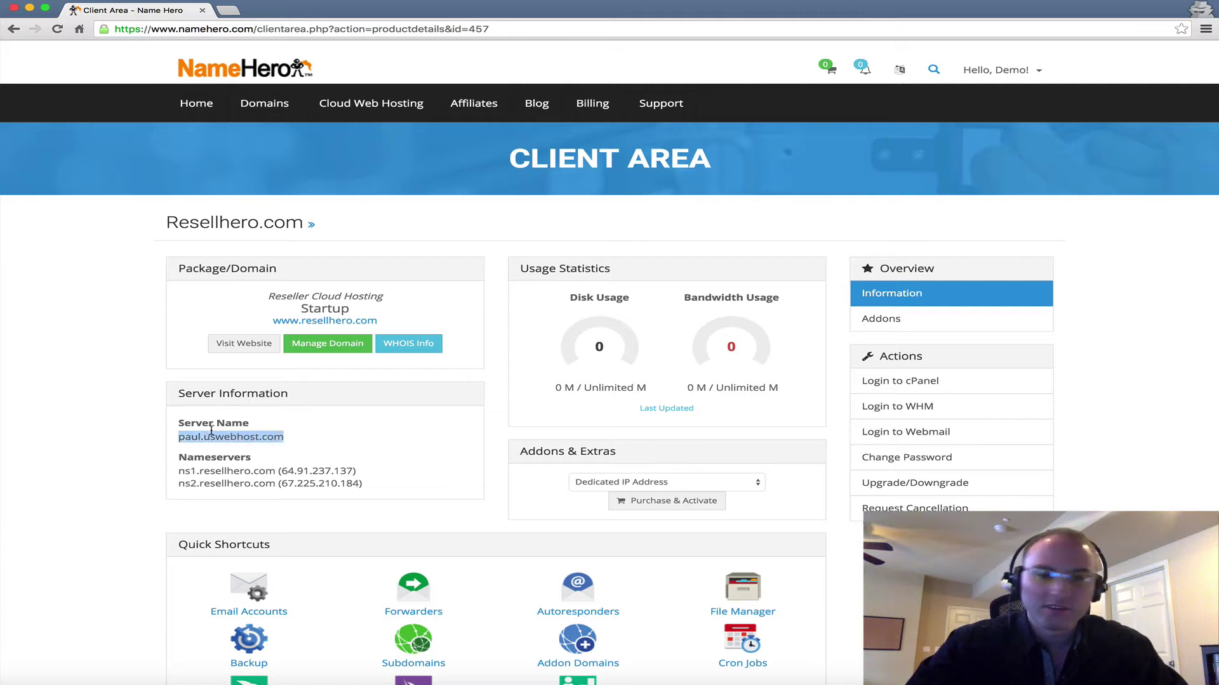
click(258, 441)
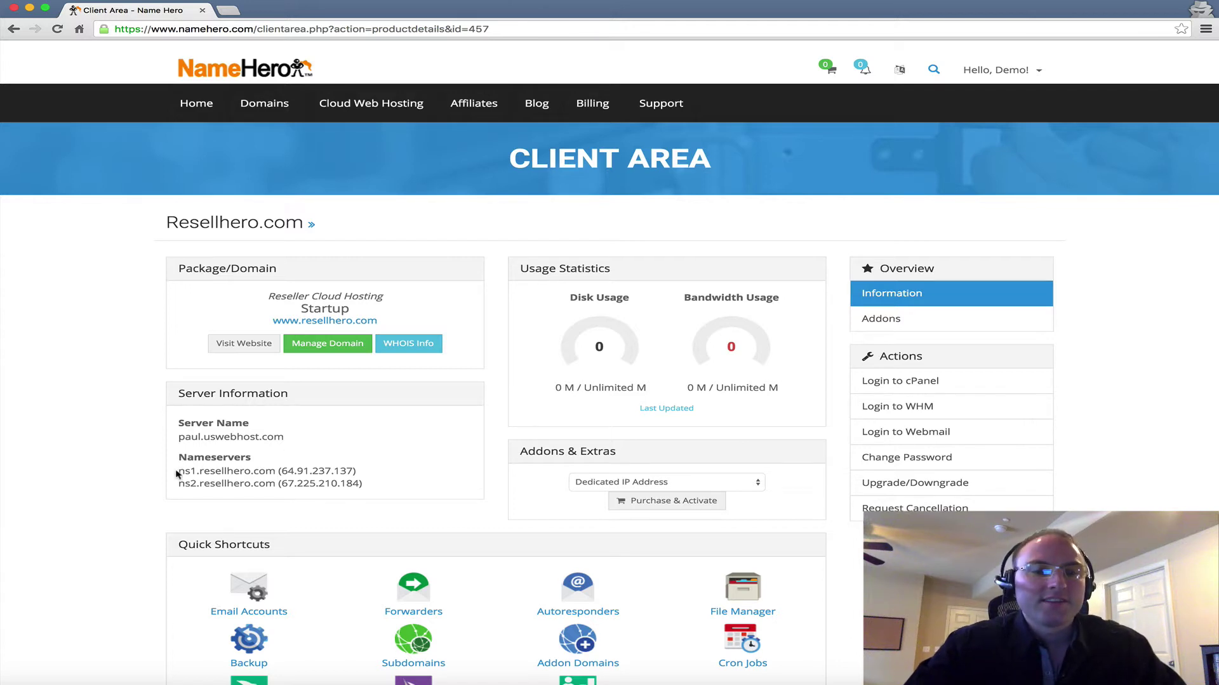
drag(178, 475, 343, 492)
click(430, 494)
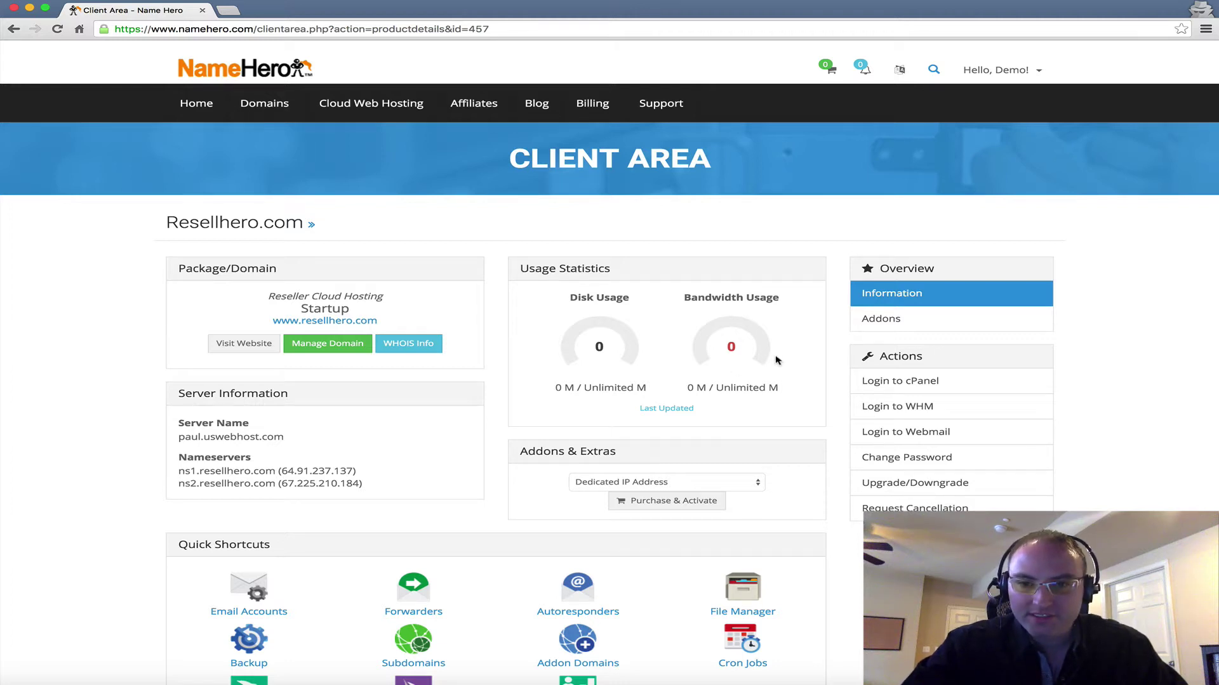
- Log into WHM and open cPanel Branding through the sidebar search 'brand'
click(904, 410)
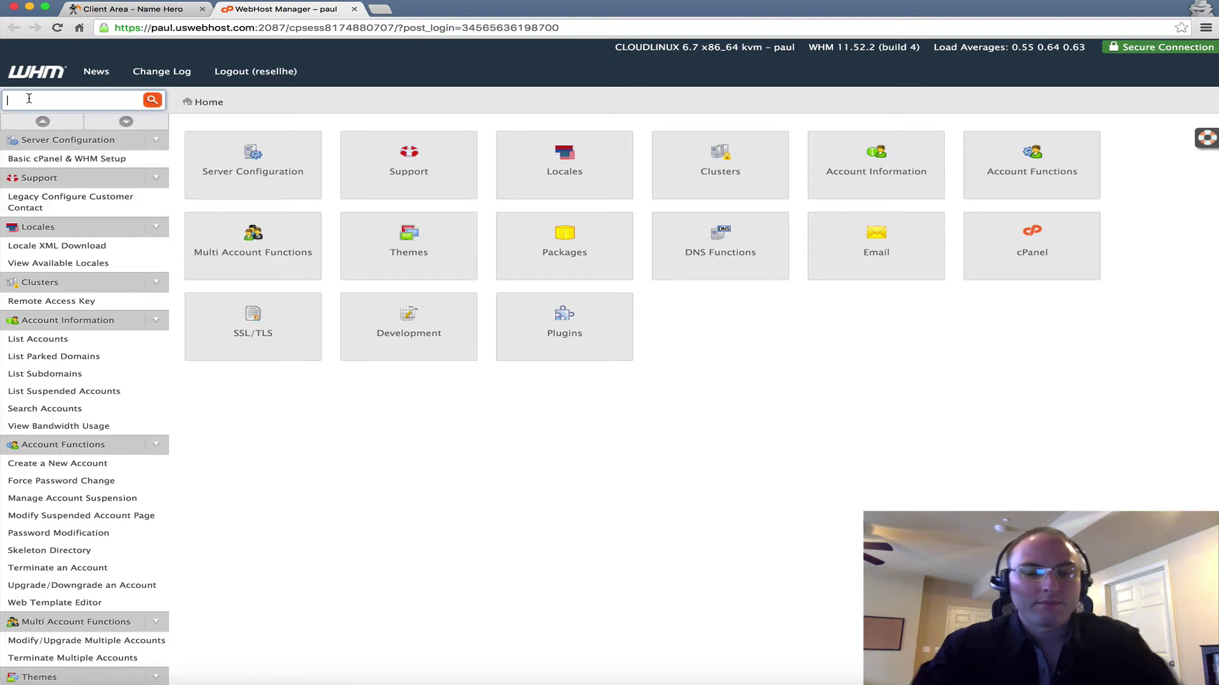
text(brand)
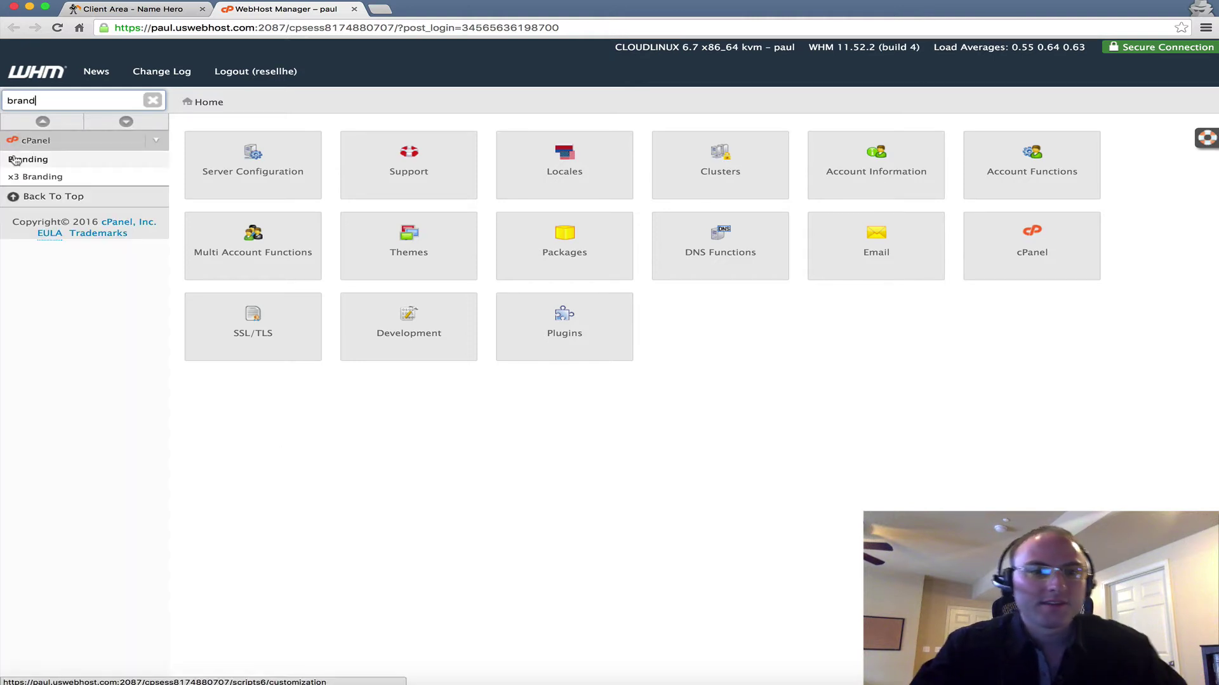
click(26, 159)
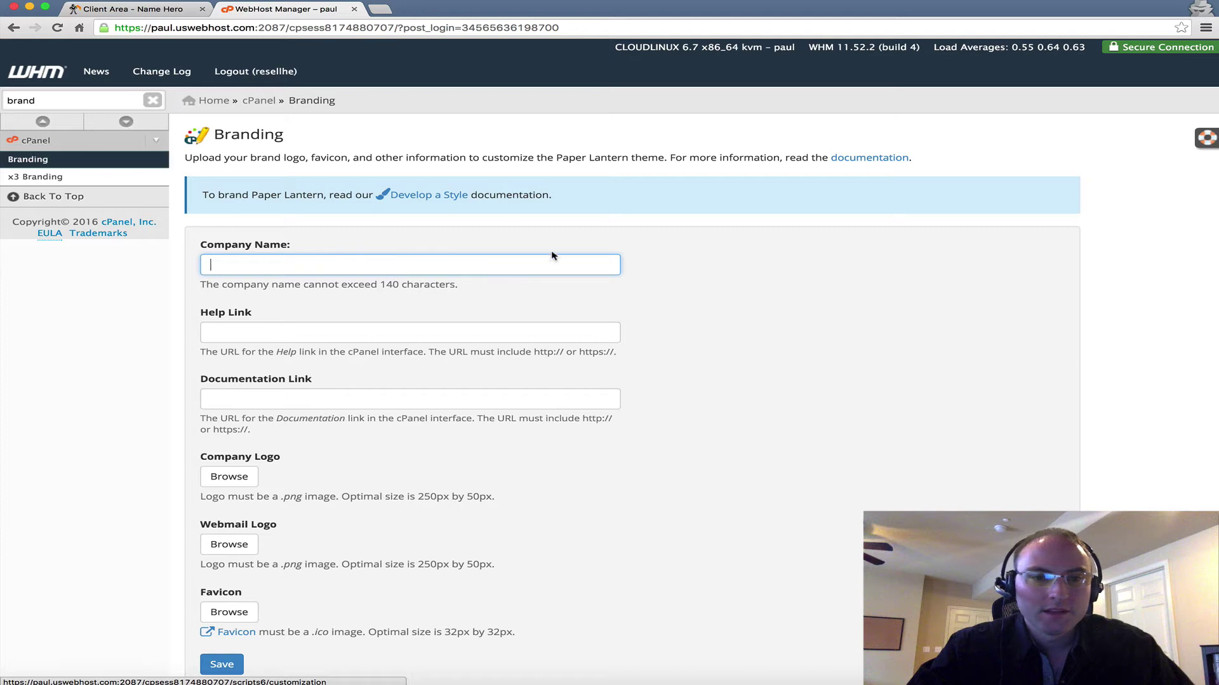
- Enter ResellHero.com as the company name, leaving the Help and Documentation links empty
scroll(576, 272, down, 2)
scroll(576, 278, down, 1)
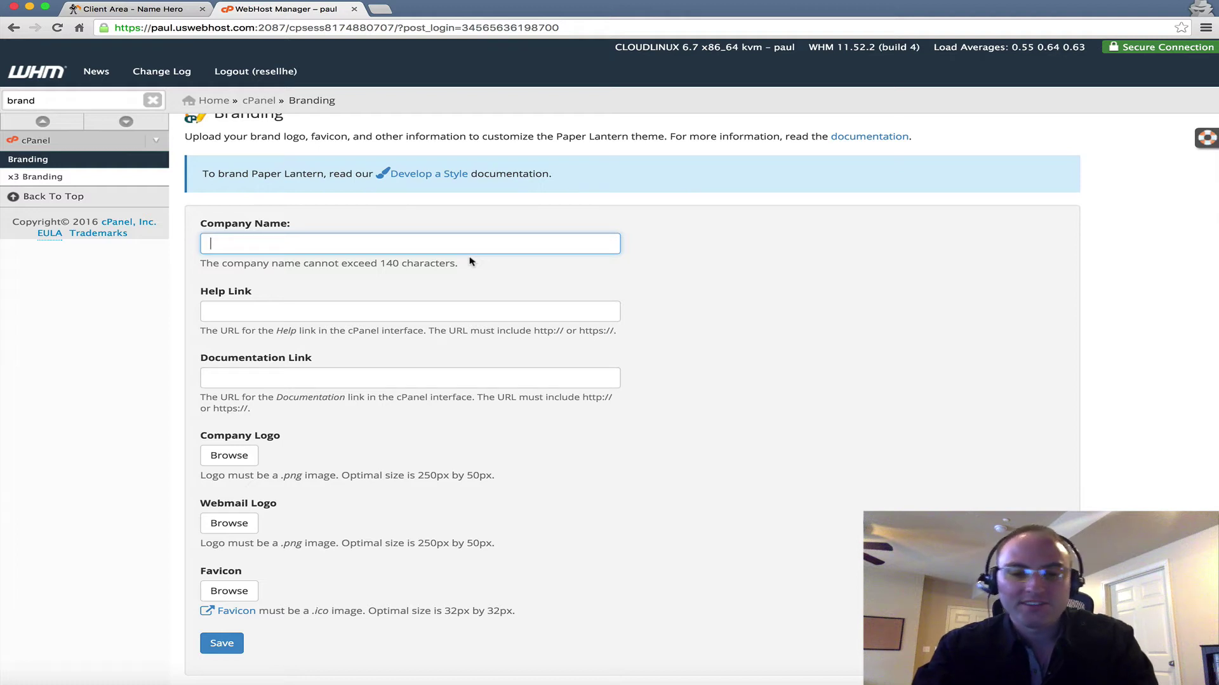
text(Resel)
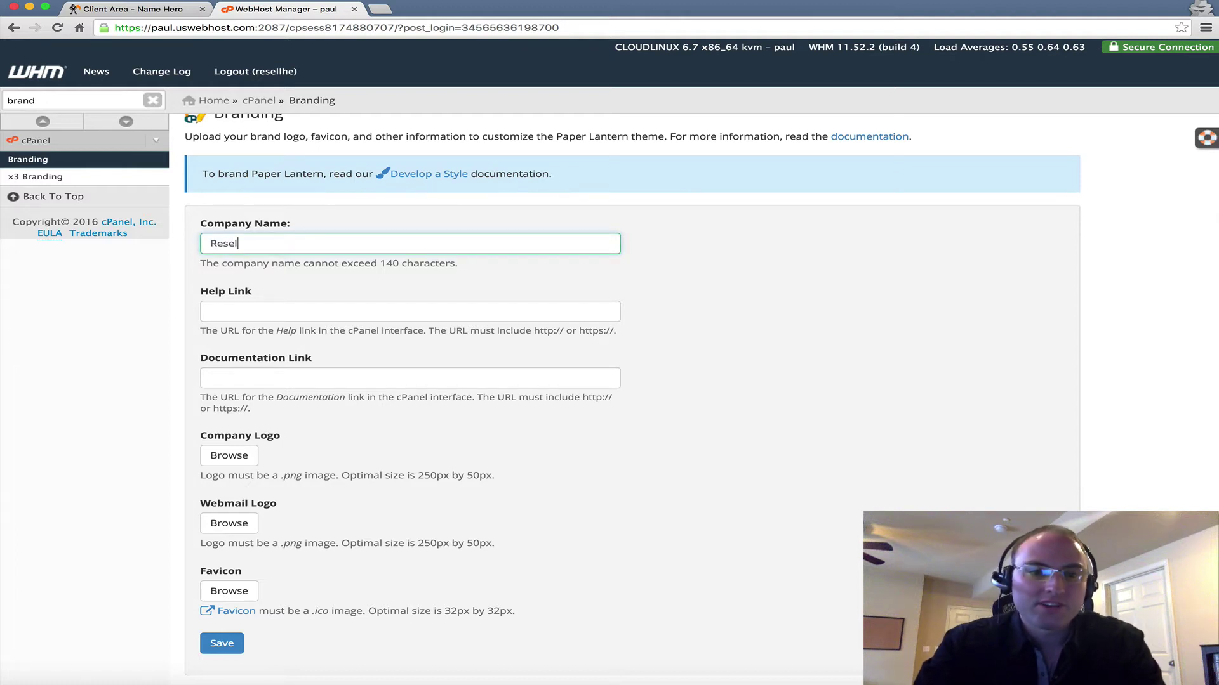
text(er)
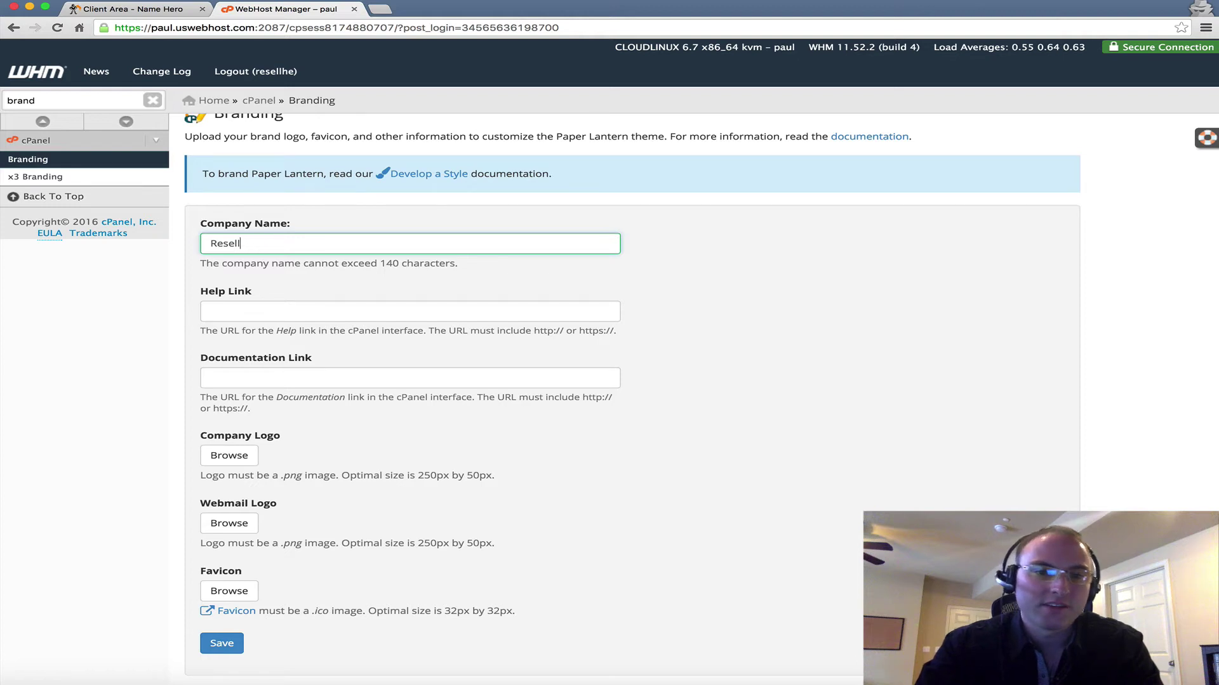
text(m)
key(Tab)
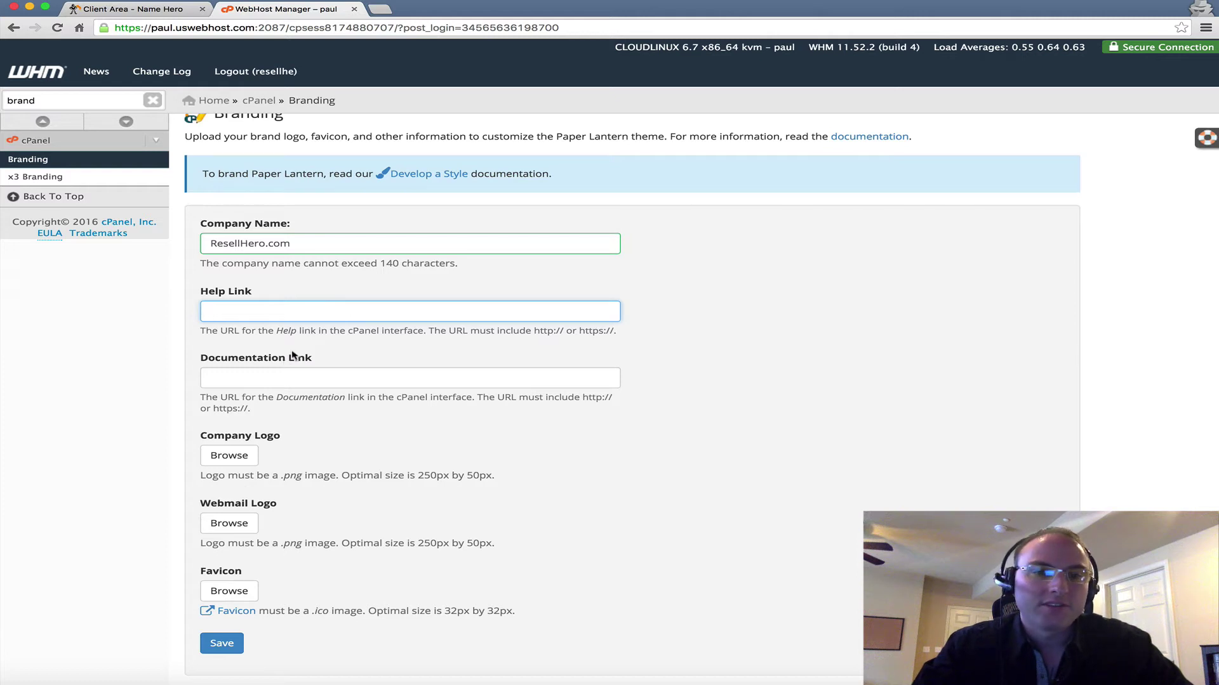
click(242, 376)
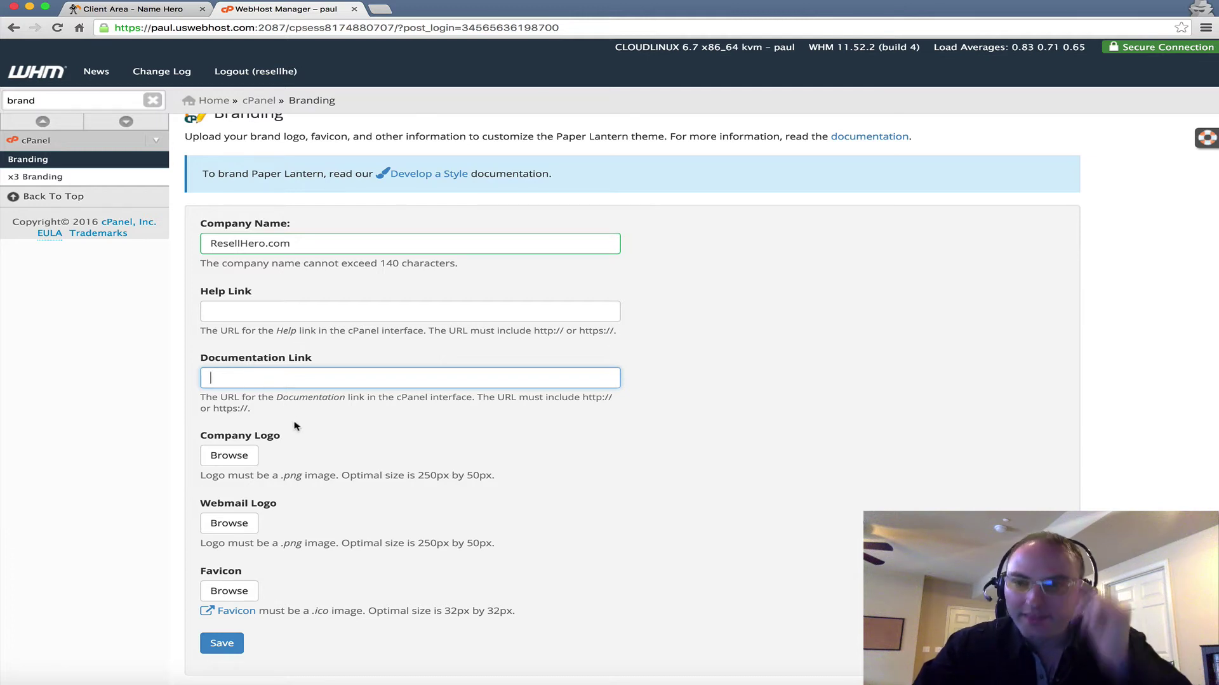
click(265, 467)
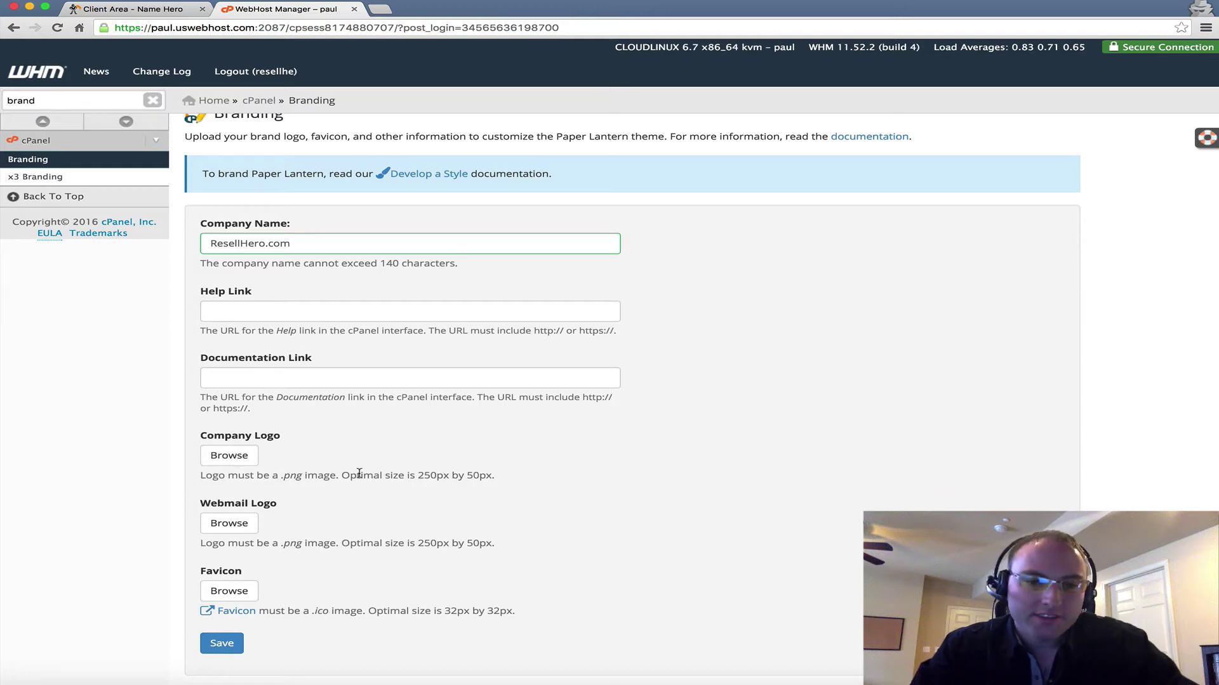
- Note the recommended 250px logo width, then add a new layer with a dark teal foreground colour
double_click(431, 475)
click(456, 475)
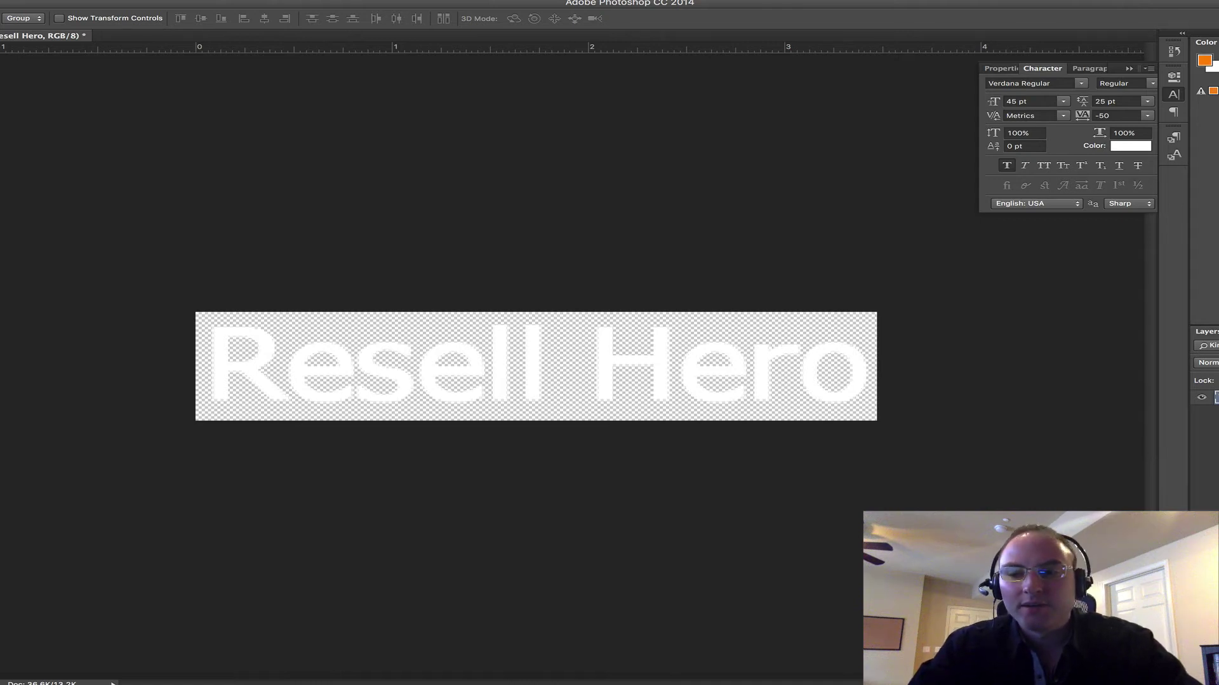
key(ctrl+alt+shift+n)
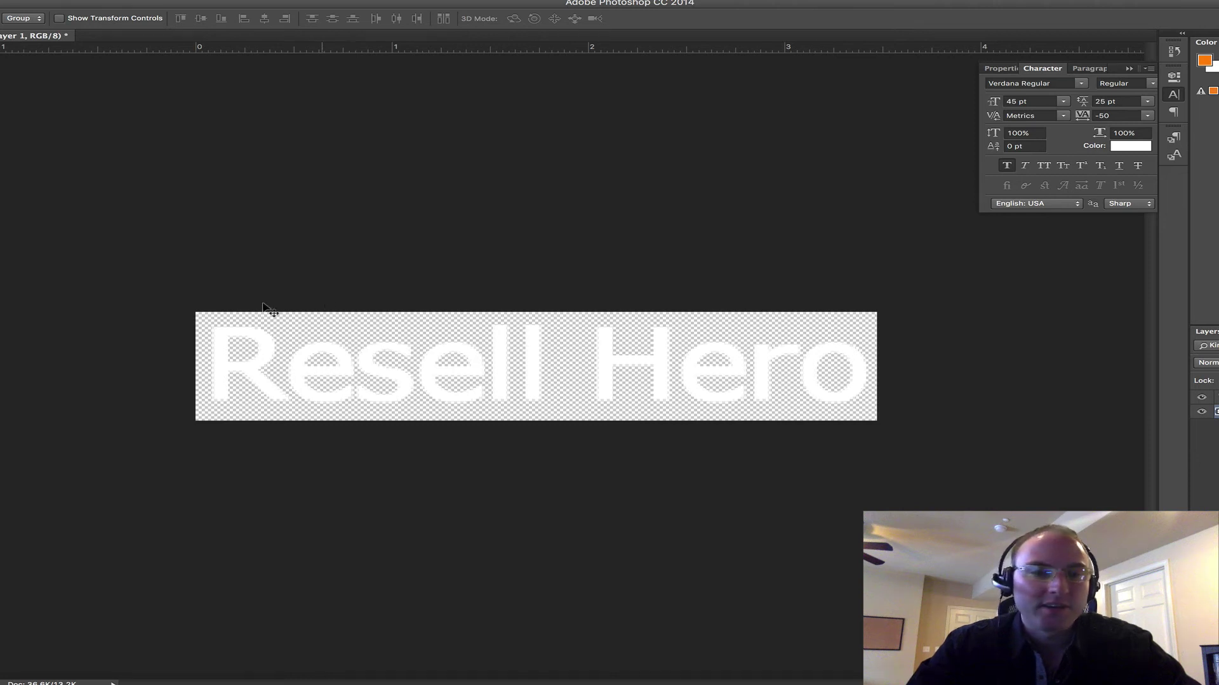
click(4, 339)
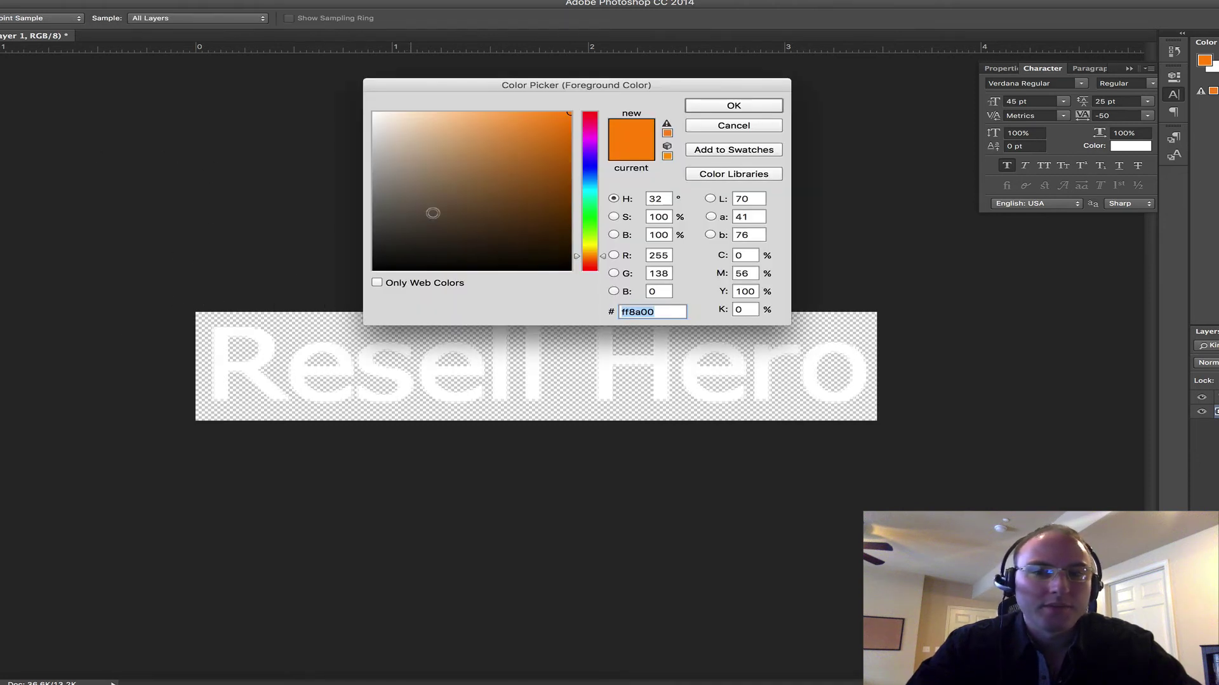
drag(596, 179, 589, 196)
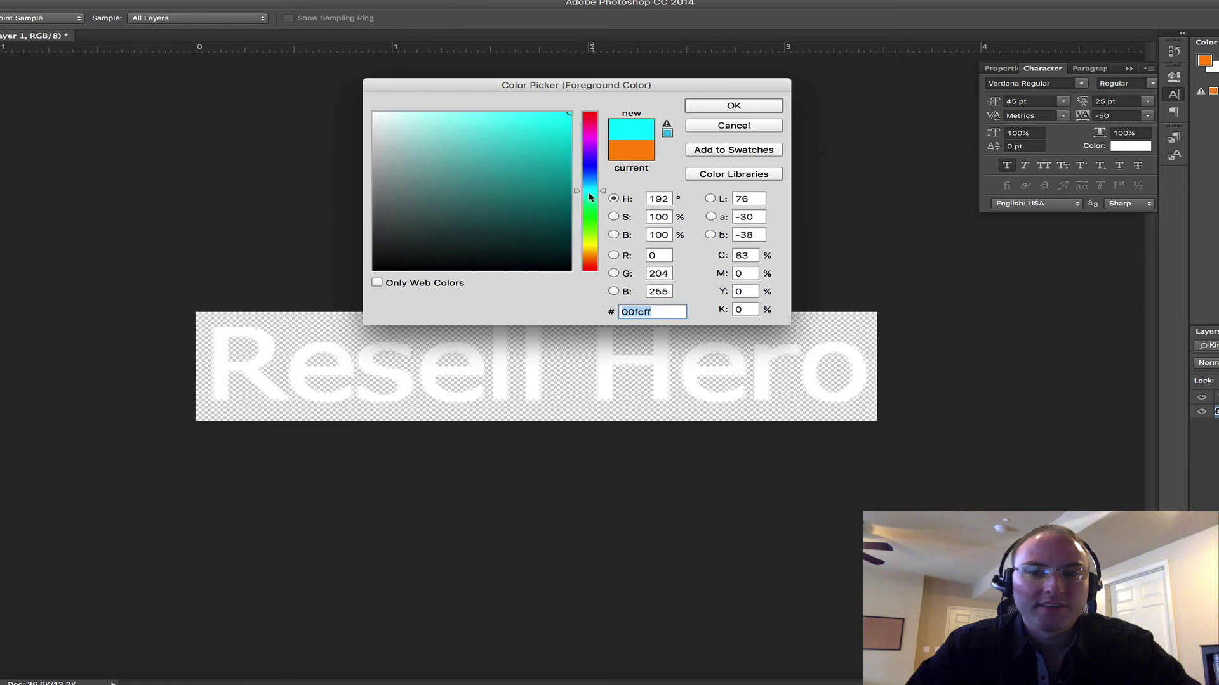
click(561, 191)
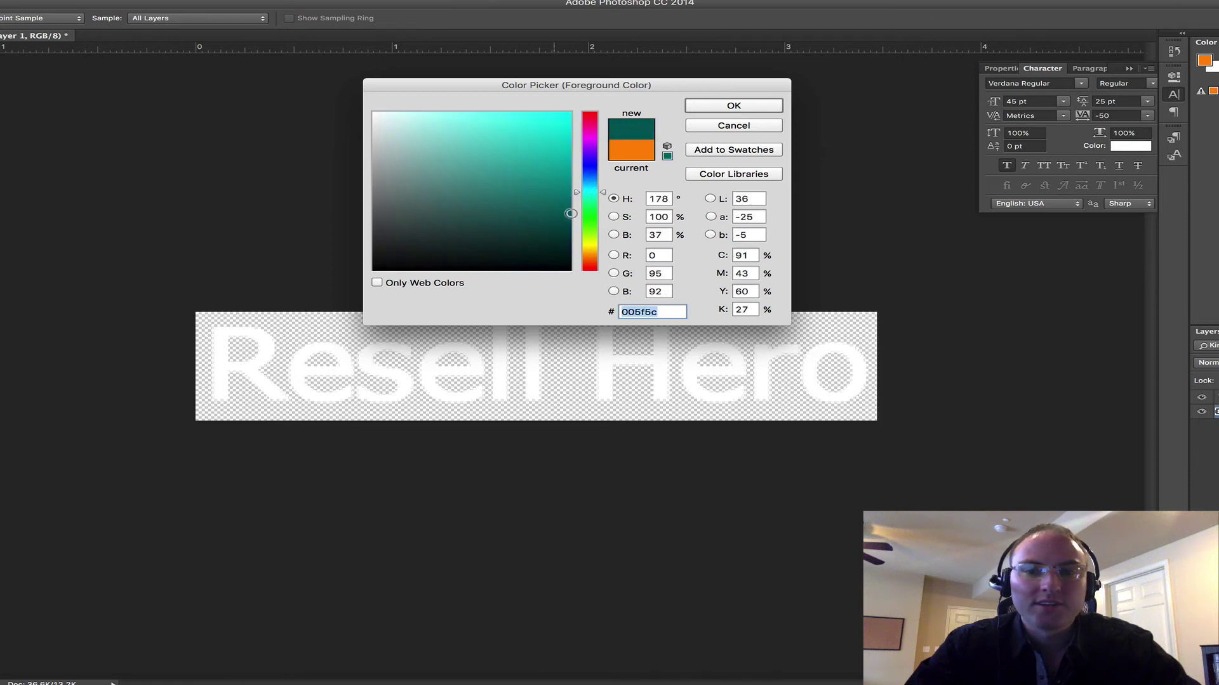
drag(570, 213, 569, 220)
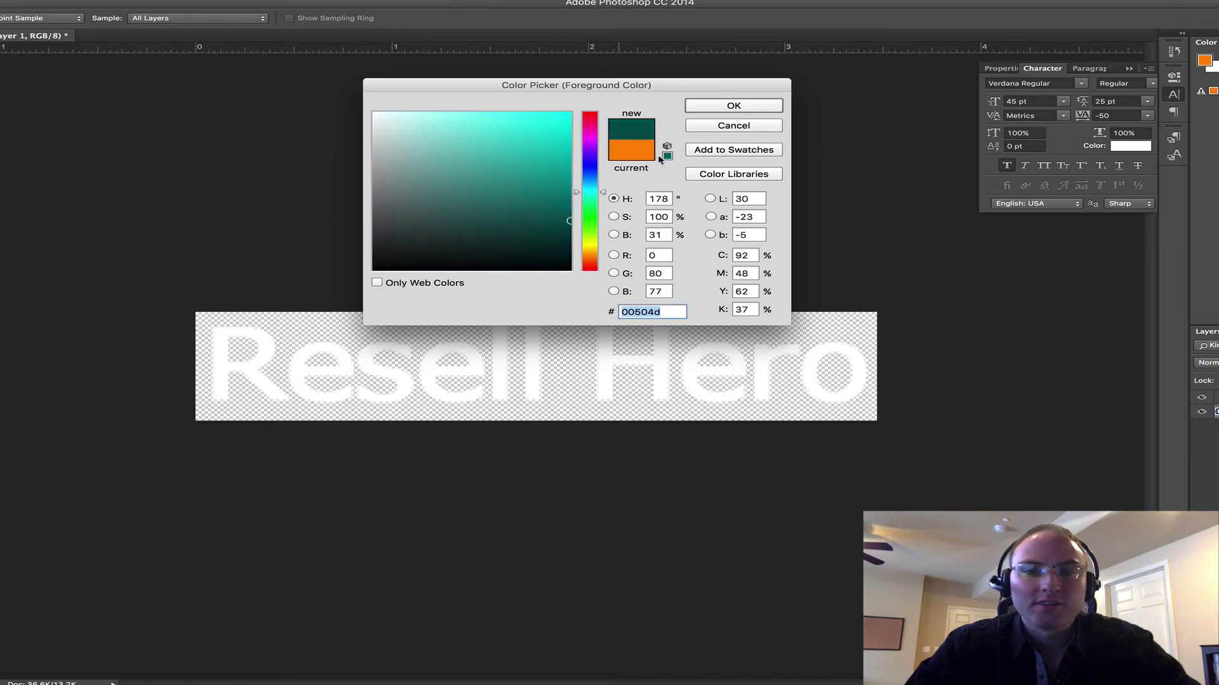
click(706, 116)
- Brush teal behind the Resell Hero text, then delete that teal layer
key(b)
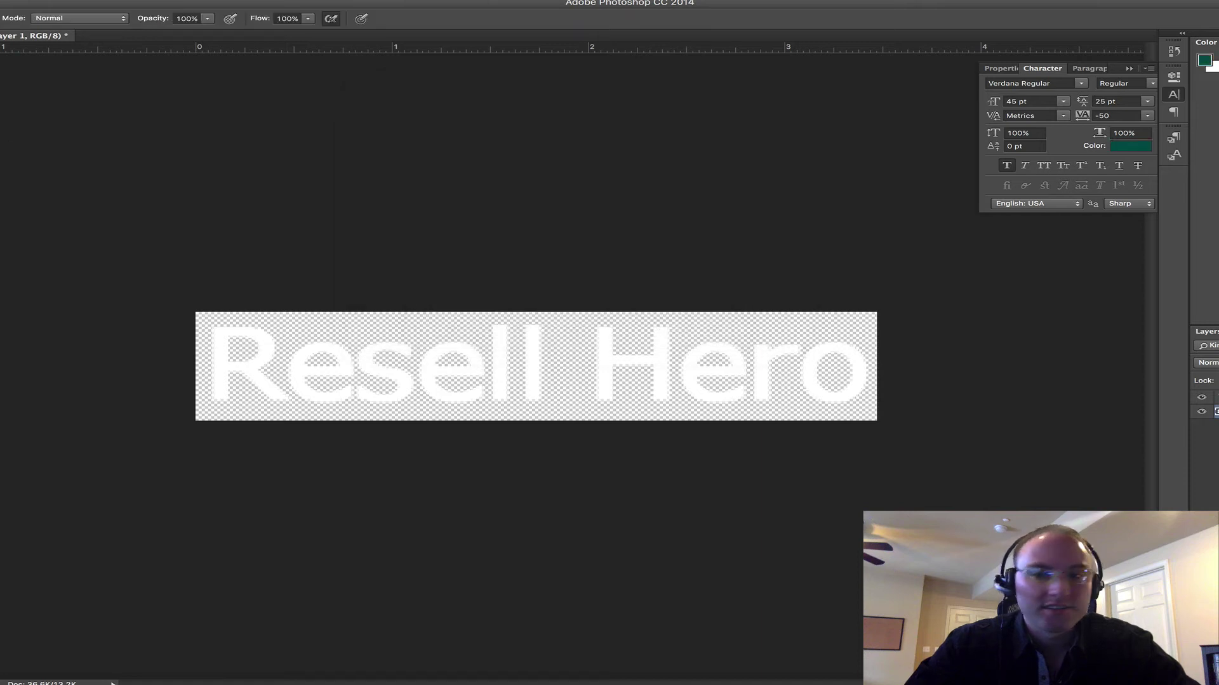
mouse_move(344, 299)
mouse_down()
mouse_move(729, 326)
mouse_move(109, 354)
mouse_up()
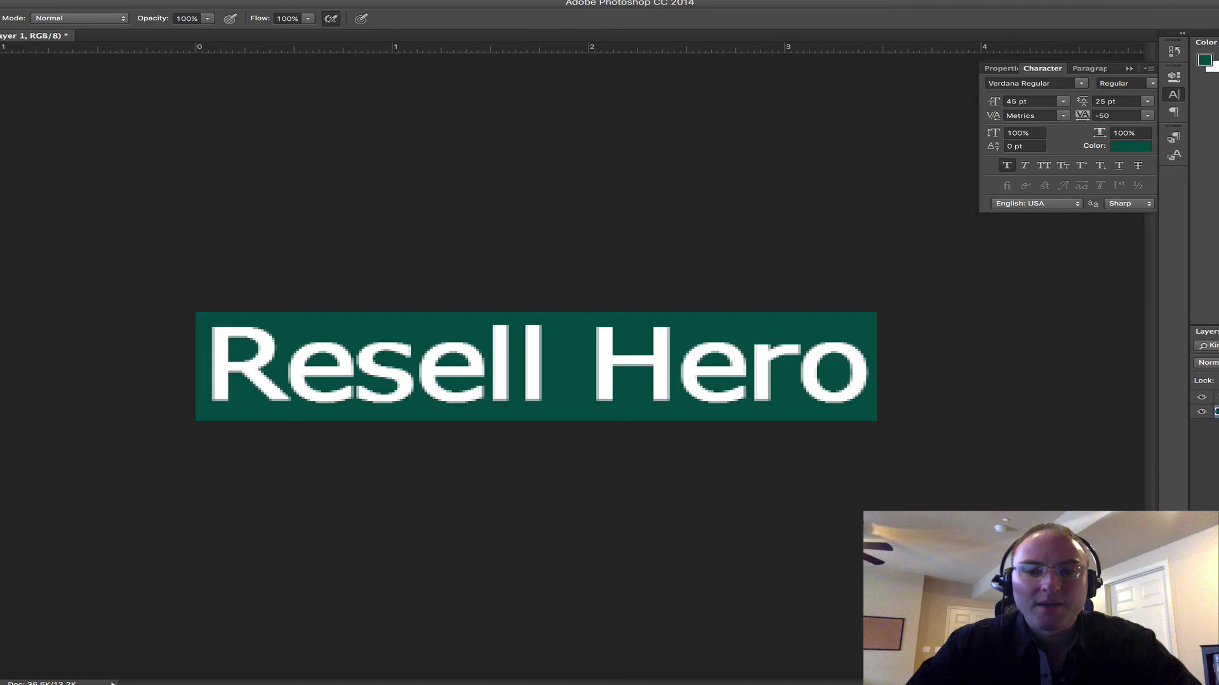
key(Delete)
click(724, 222)
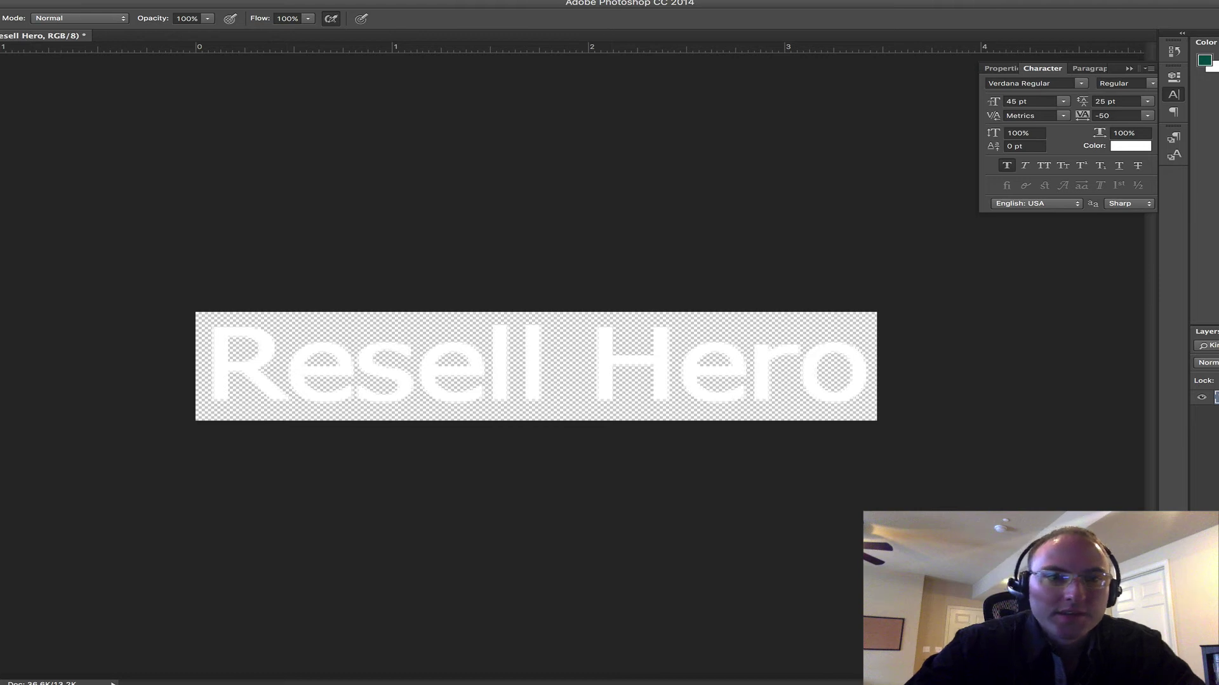
- Upload Desktop/ResellHero.png as the WHM company logo
key(super+Tab)
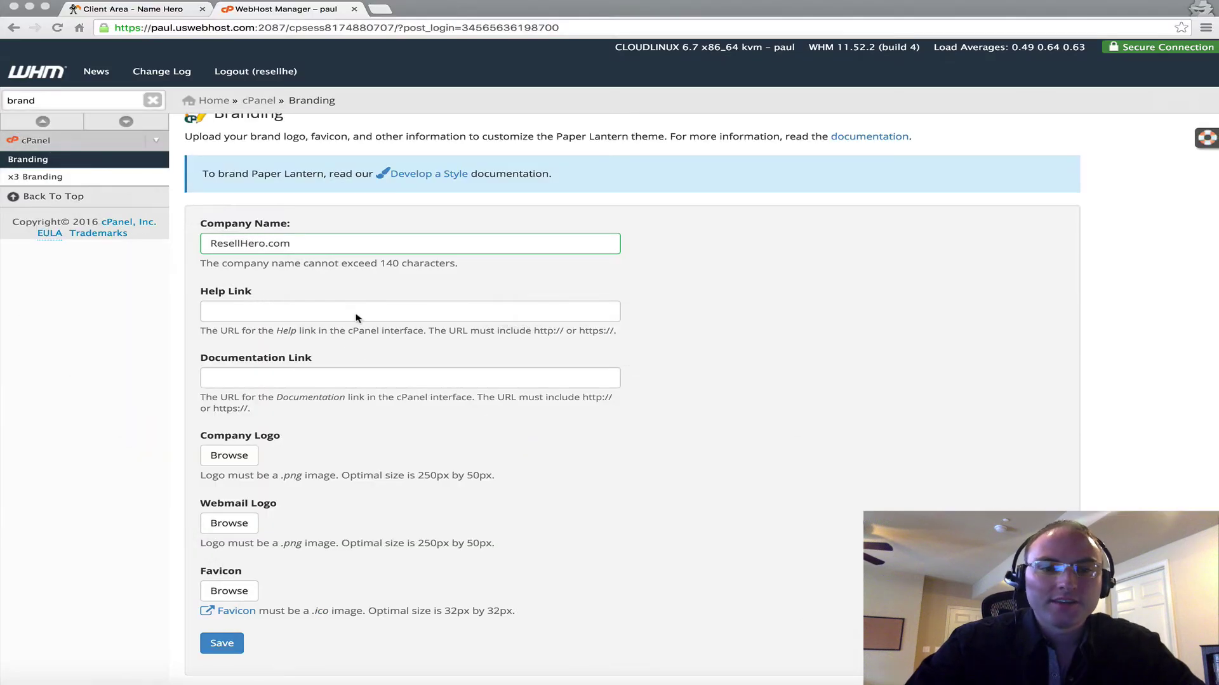
click(228, 457)
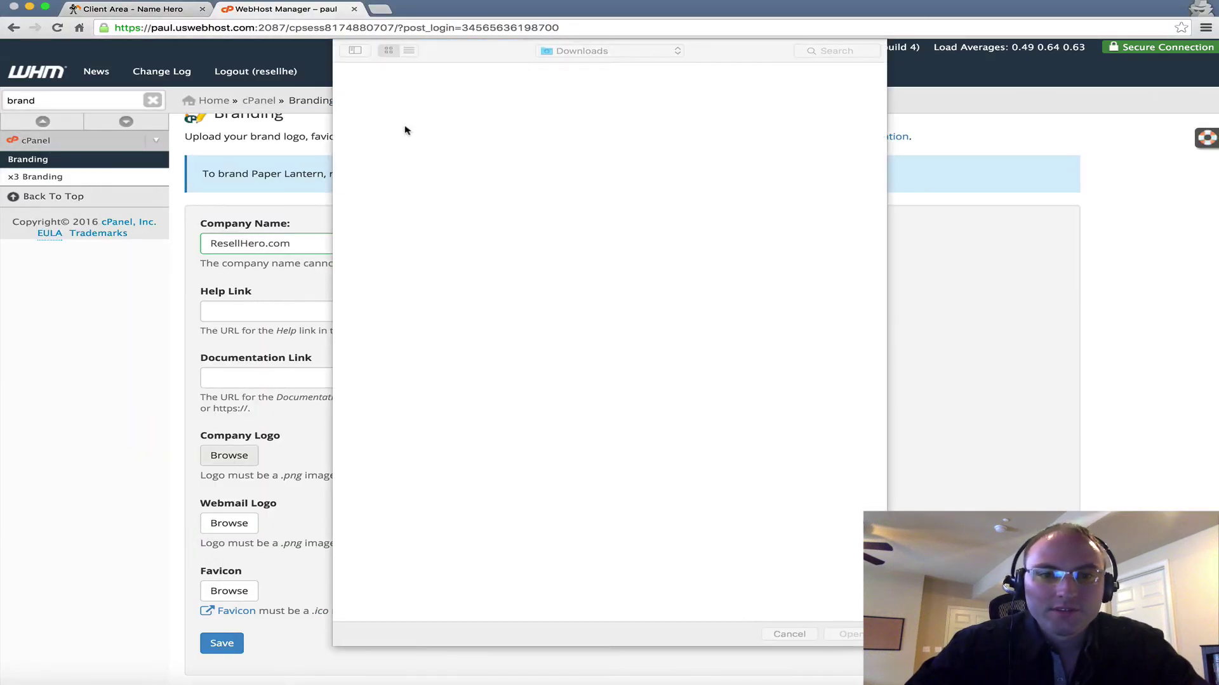
click(587, 50)
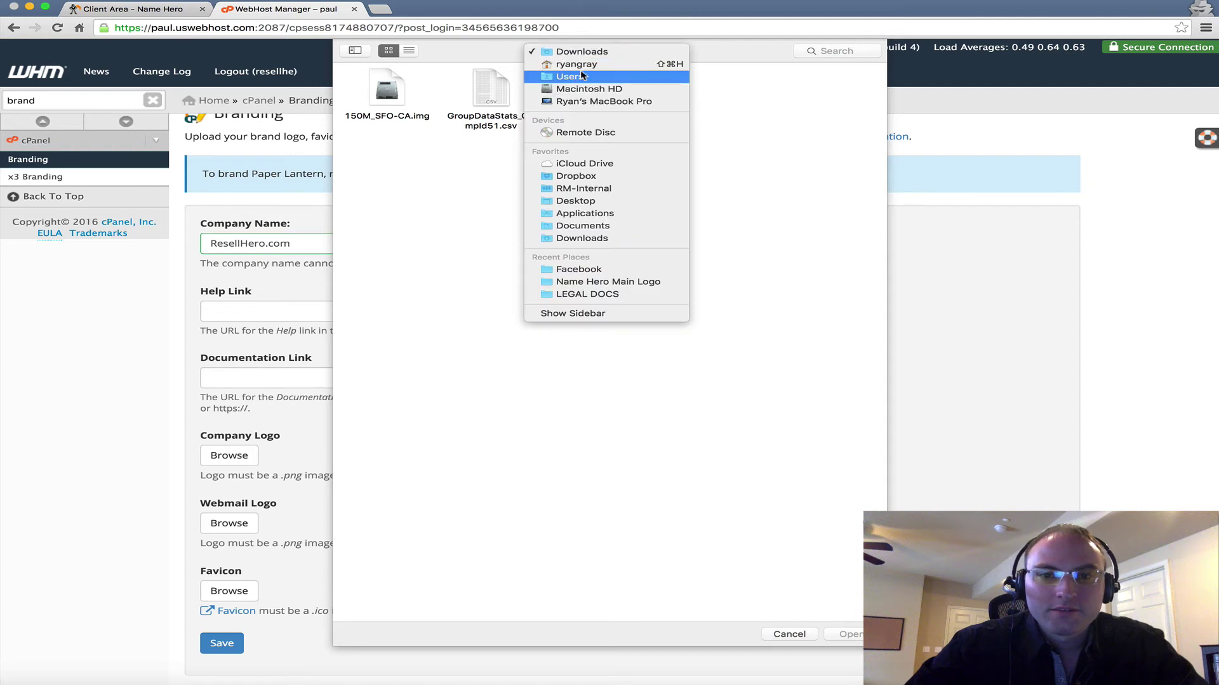
click(595, 209)
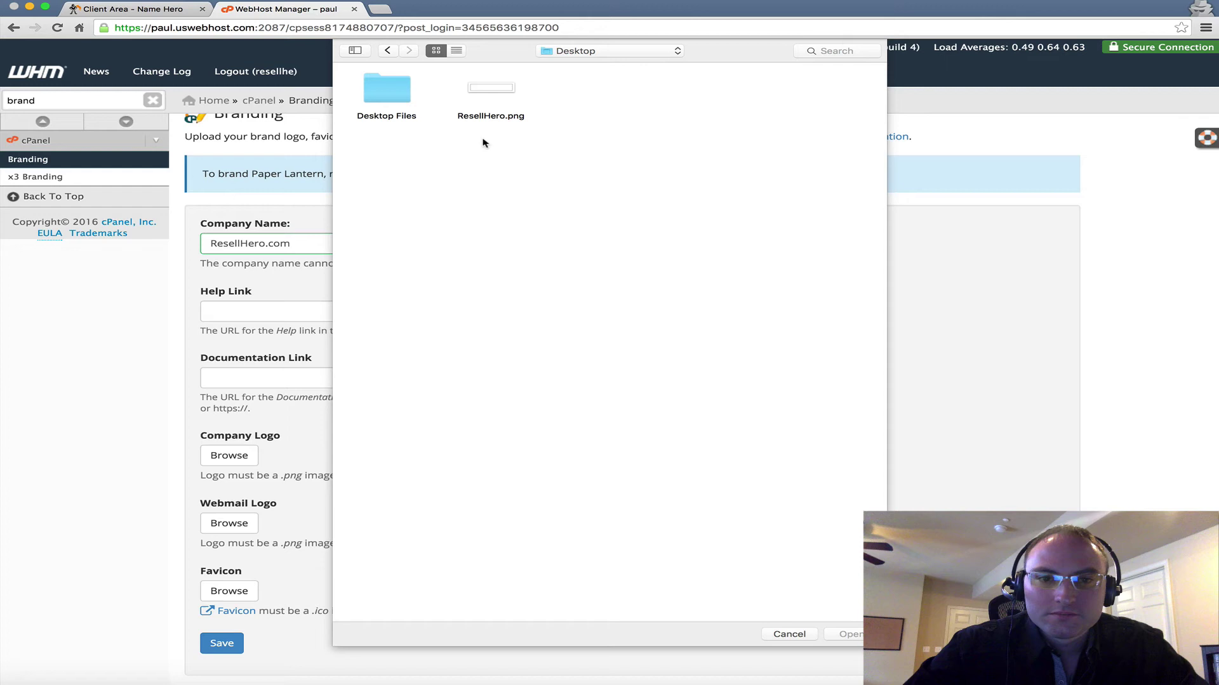
double_click(479, 92)
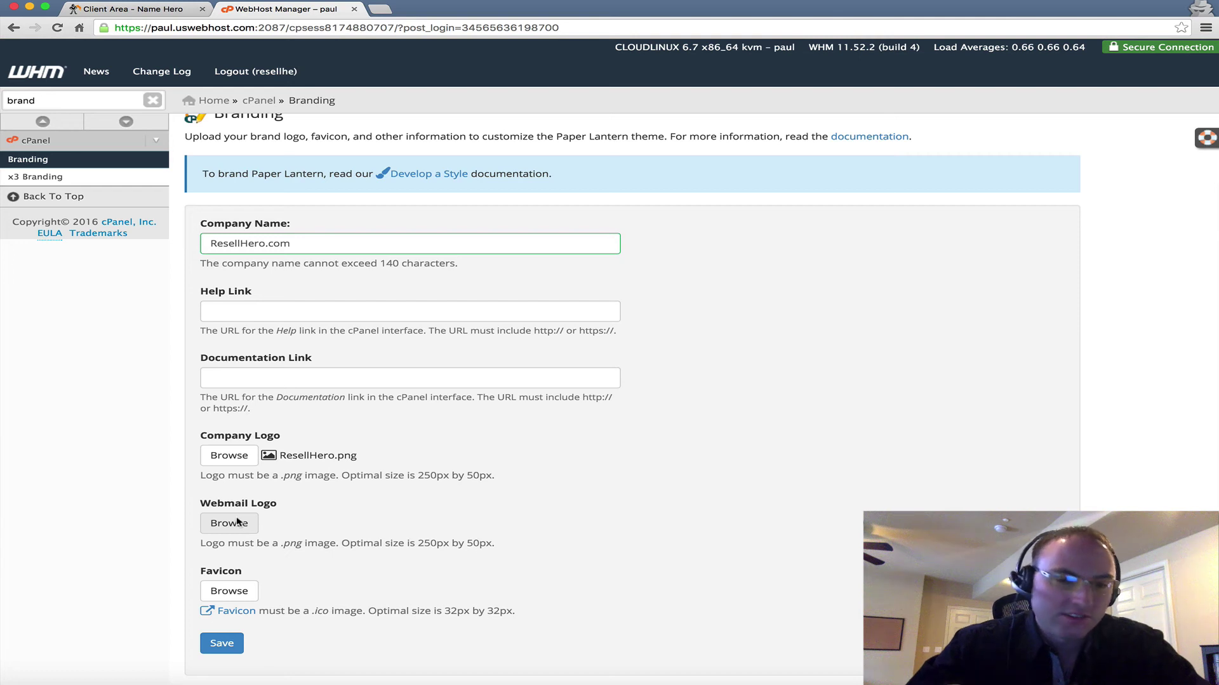
- Use ResellHero.png as the webmail logo too, note the favicon's .ico requirement, and save the branding
click(236, 522)
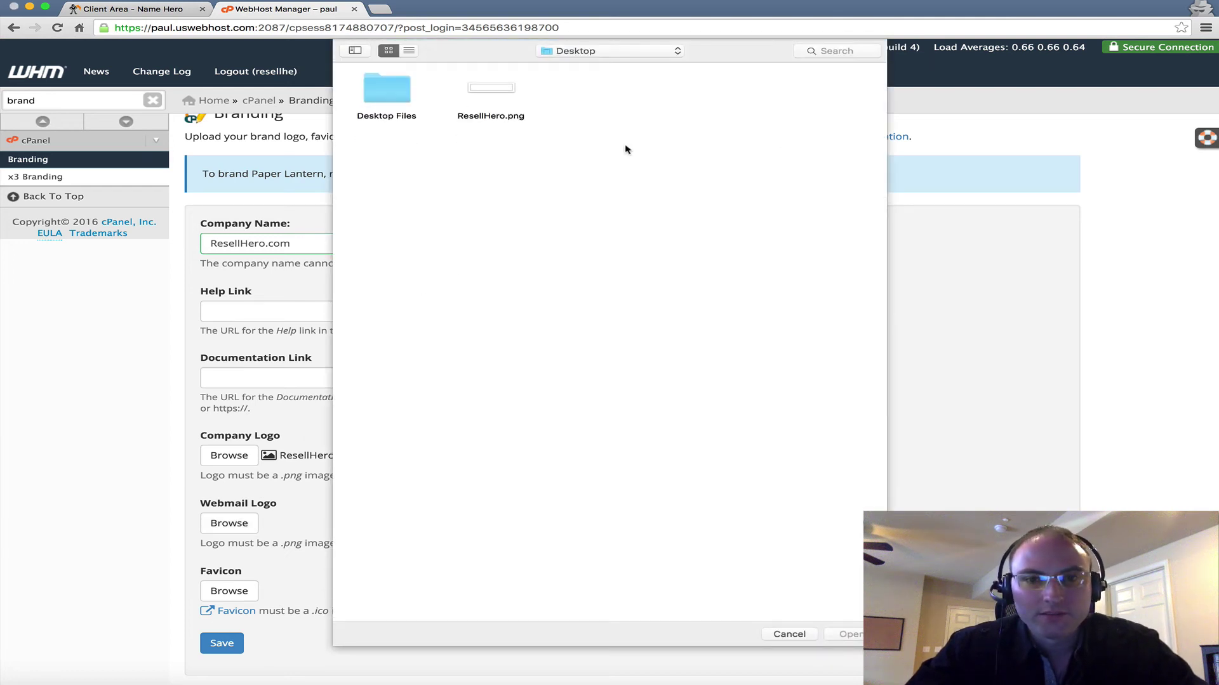
key(Return)
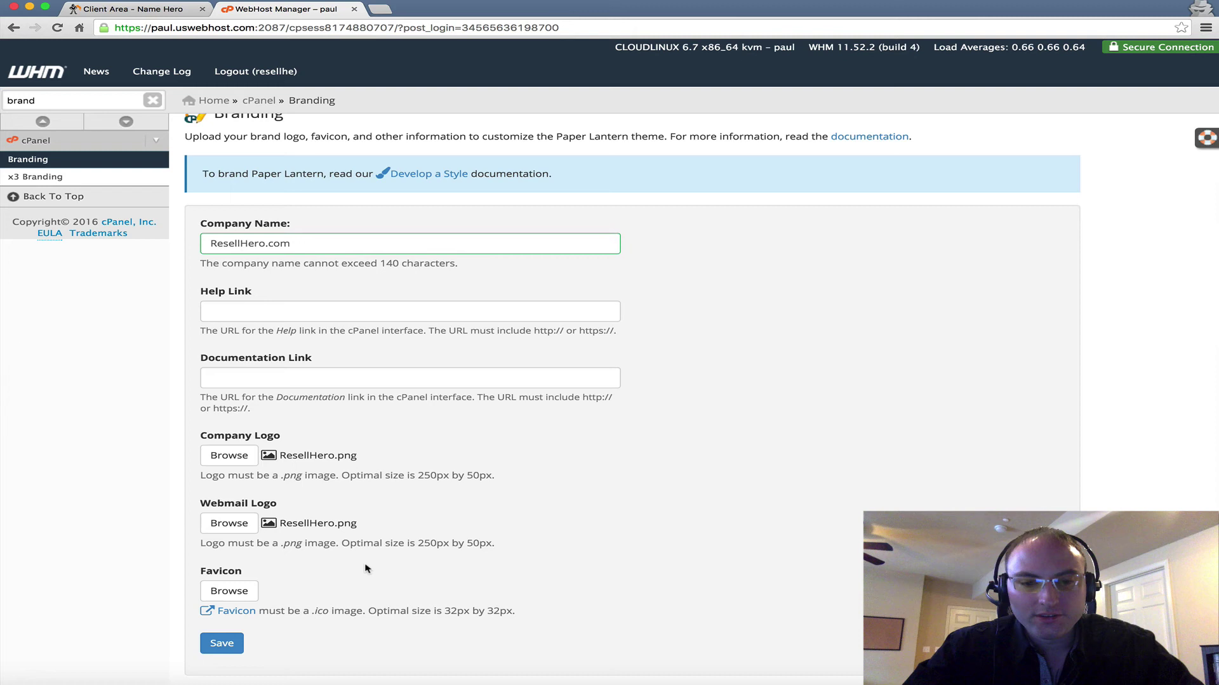
drag(313, 611, 370, 609)
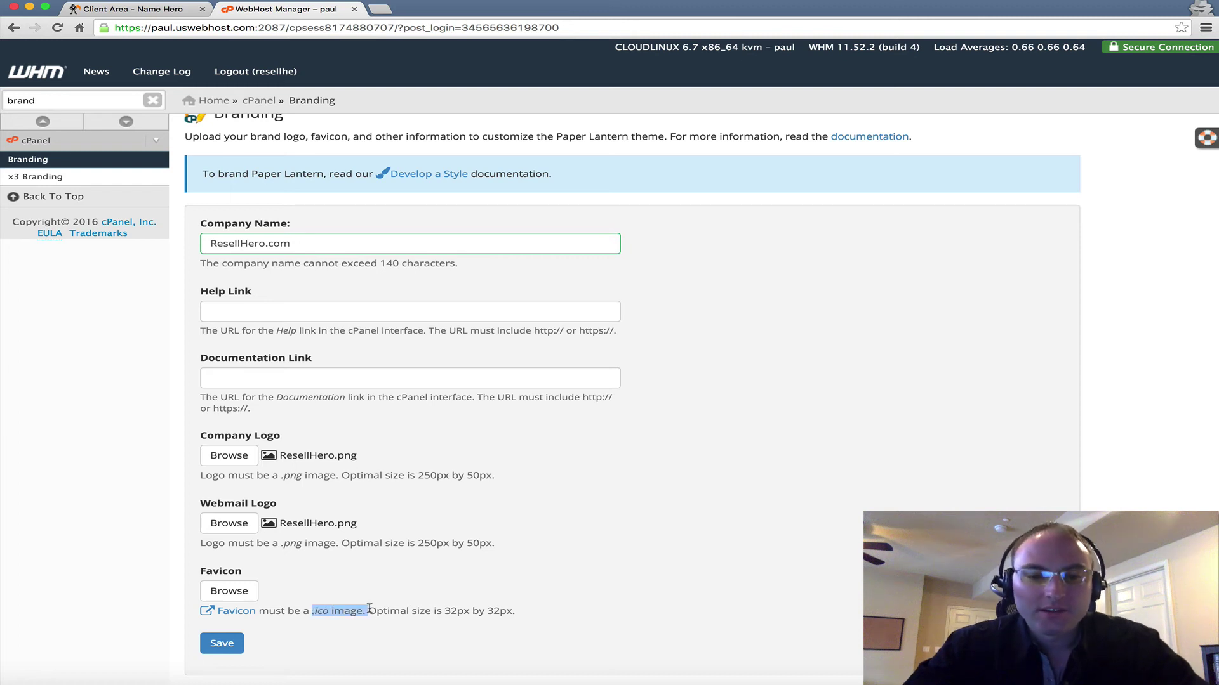
click(369, 609)
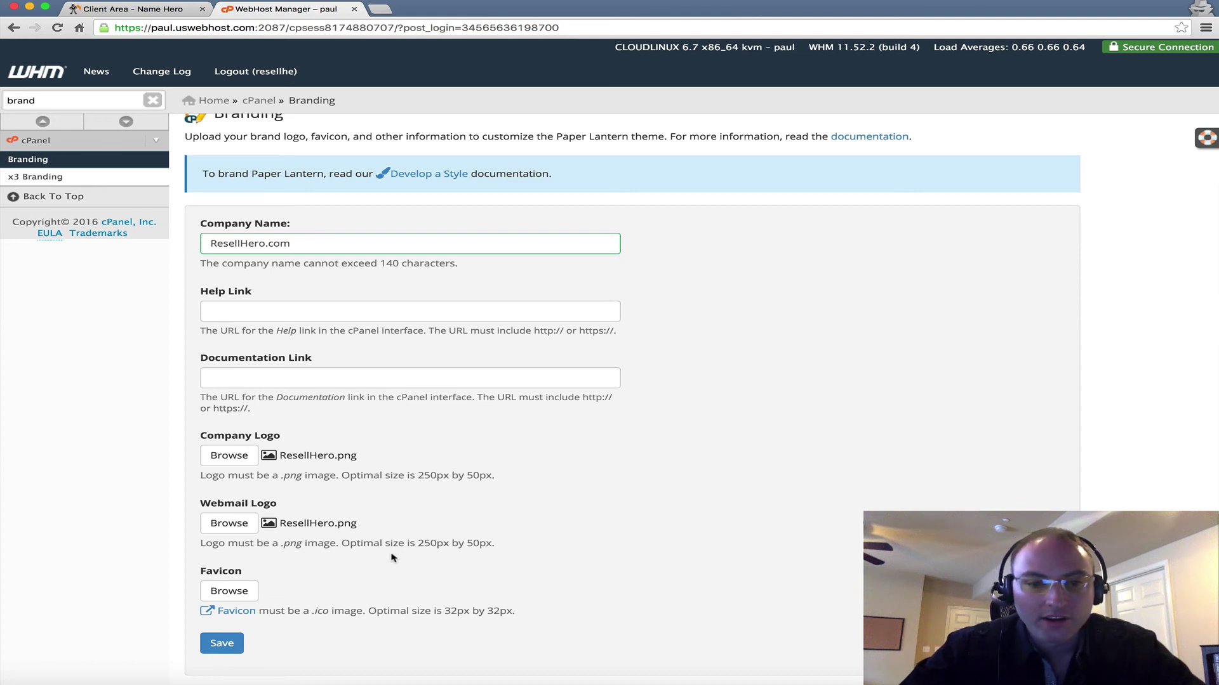
click(220, 645)
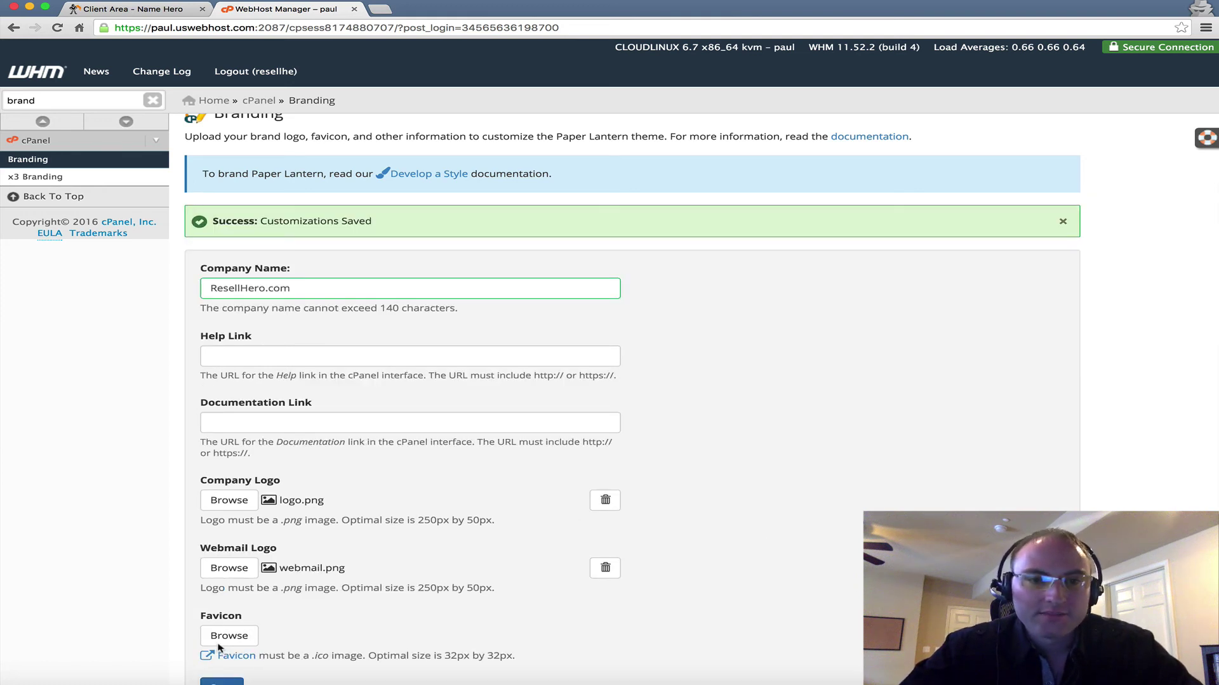
- Find List Accounts via the sidebar search 'list' and launch the customer's cPanel in a new tab
double_click(21, 100)
text(lis)
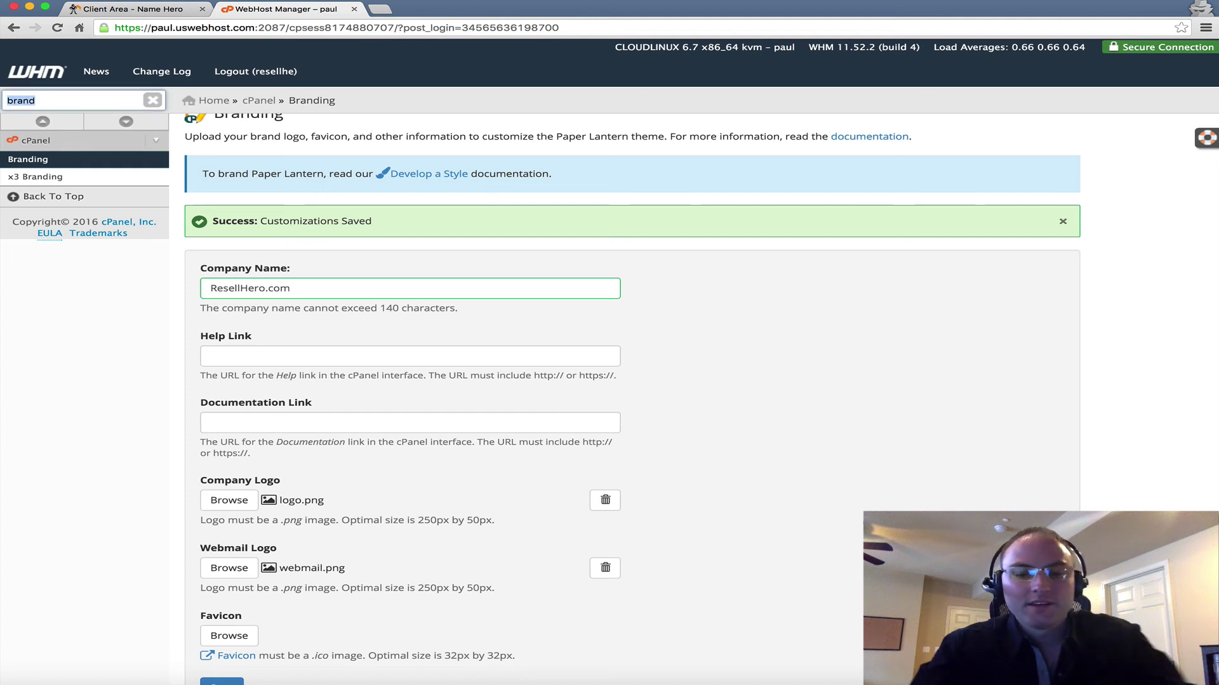
text(t)
click(48, 159)
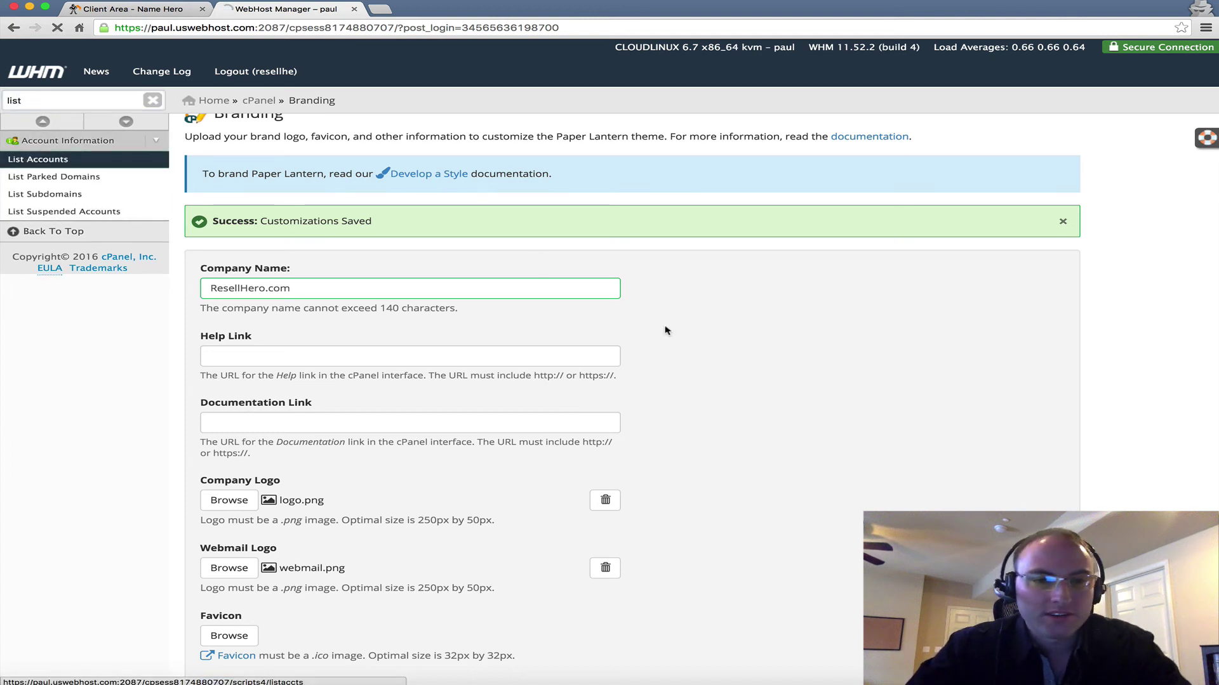
click(330, 304)
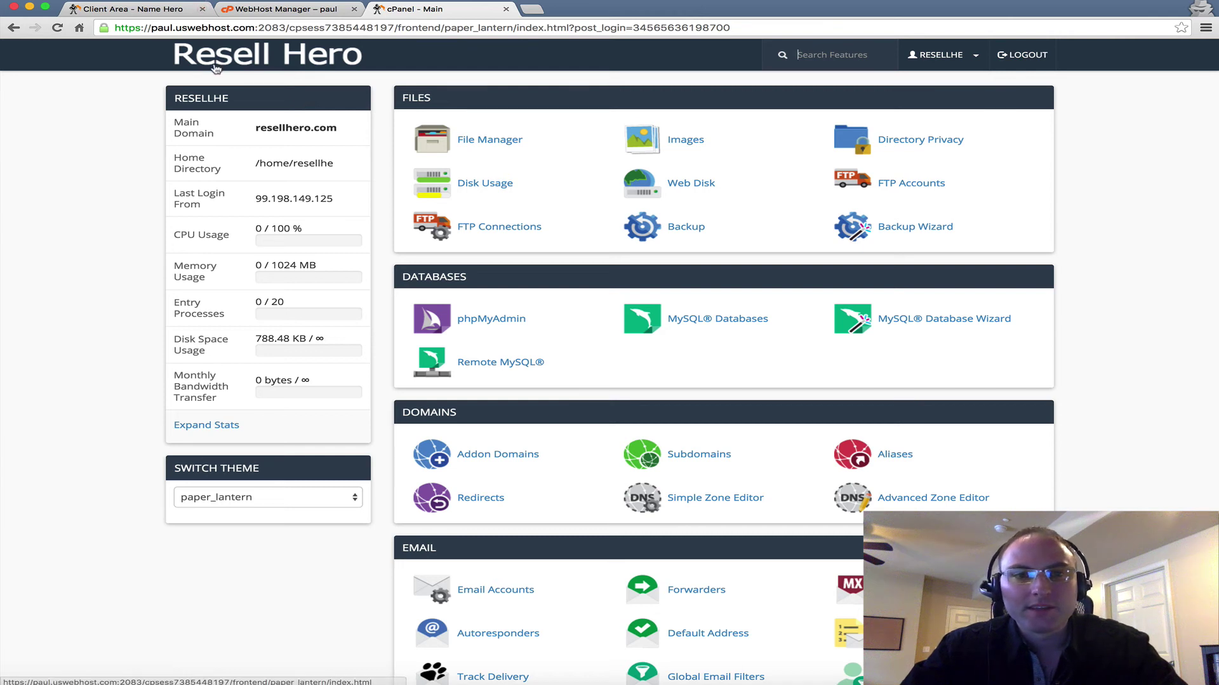
click(215, 29)
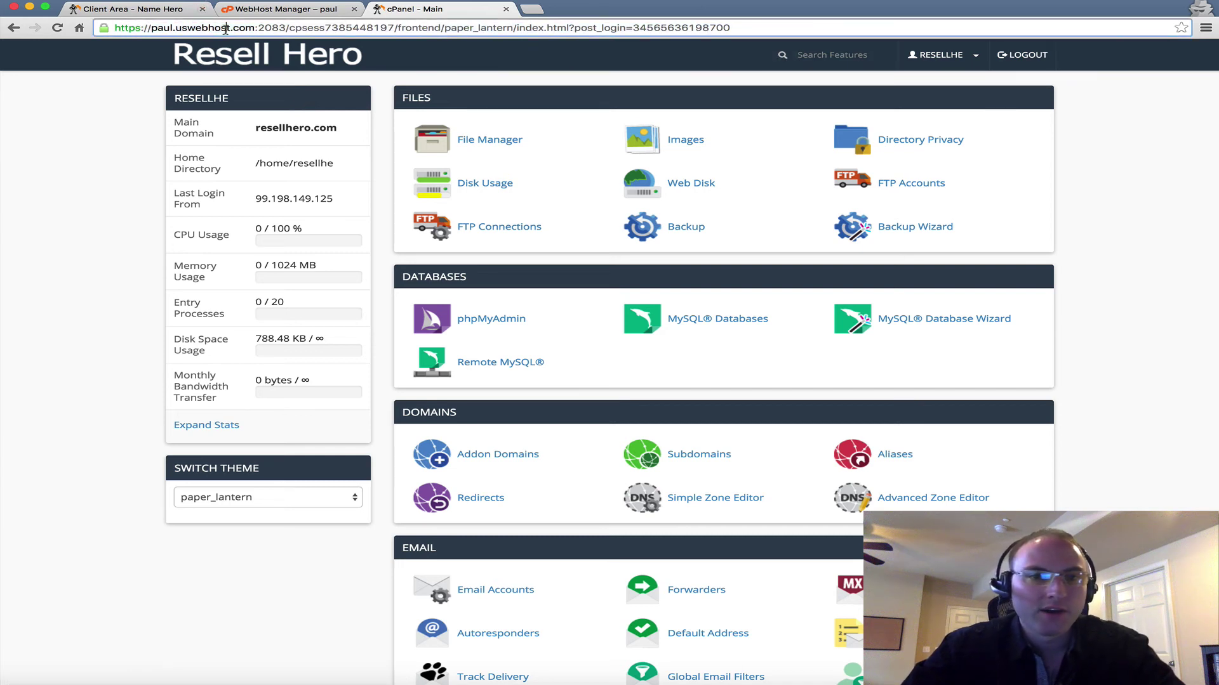
drag(256, 27, 175, 28)
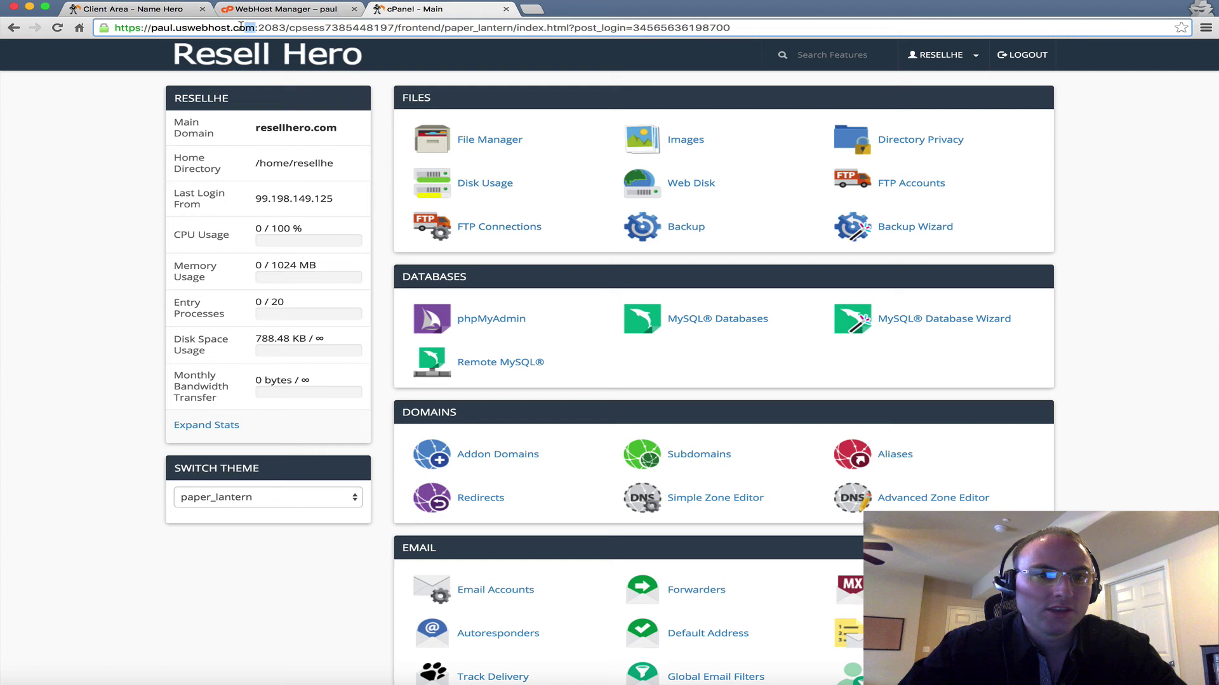
click(159, 75)
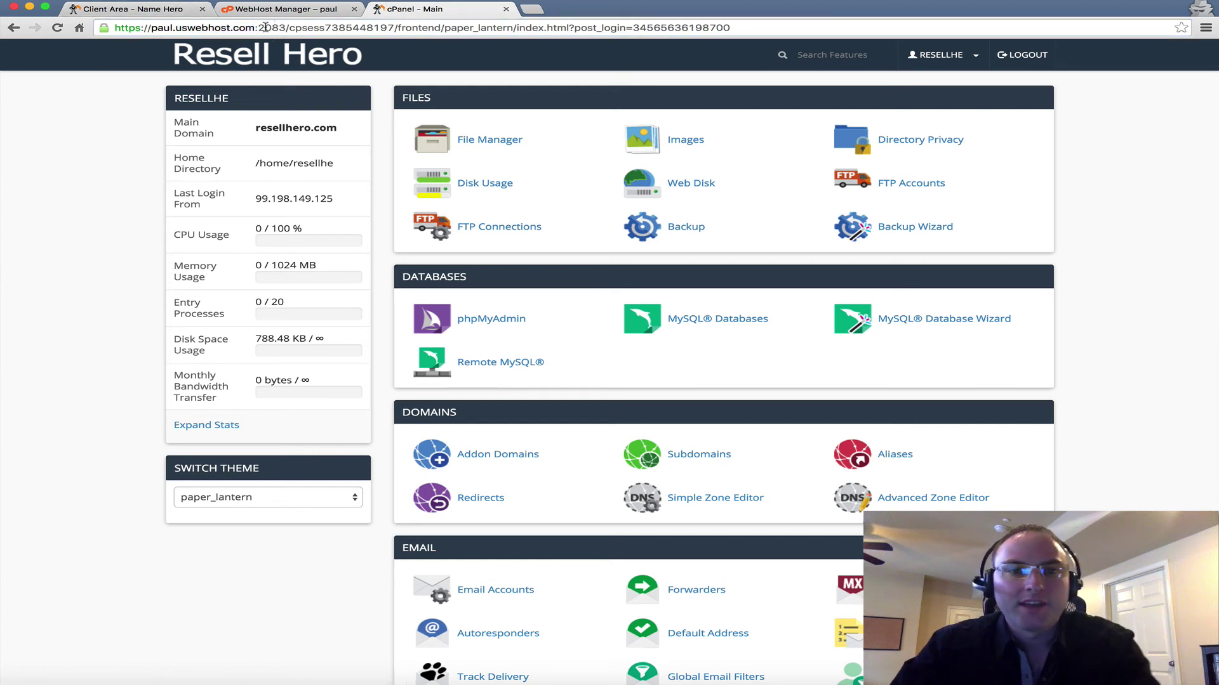
drag(255, 28, 820, 47)
key(BackSpace)
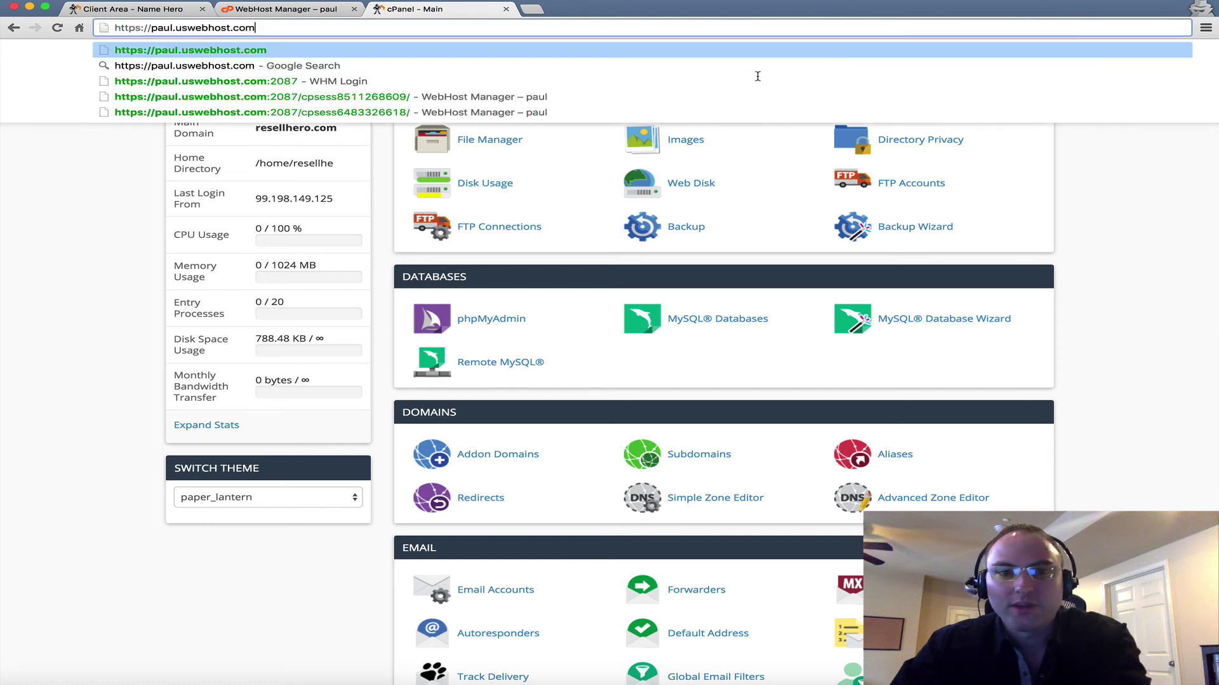
click(759, 76)
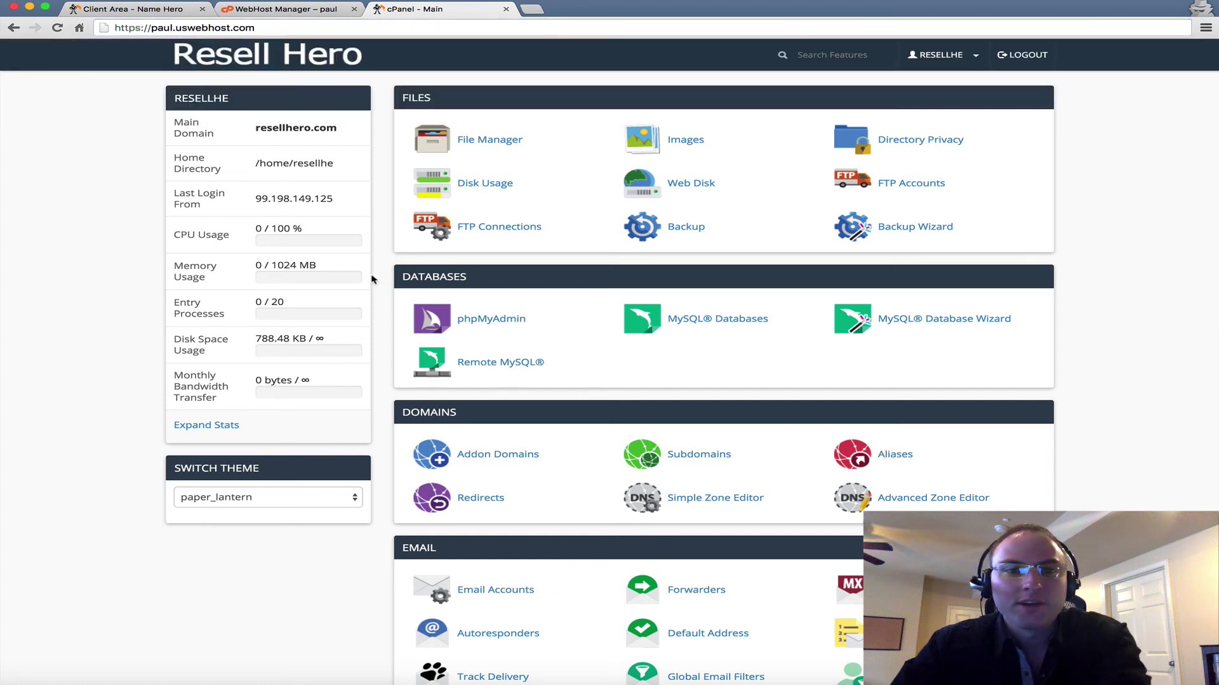
click(177, 28)
click(176, 28)
key(shift+Home)
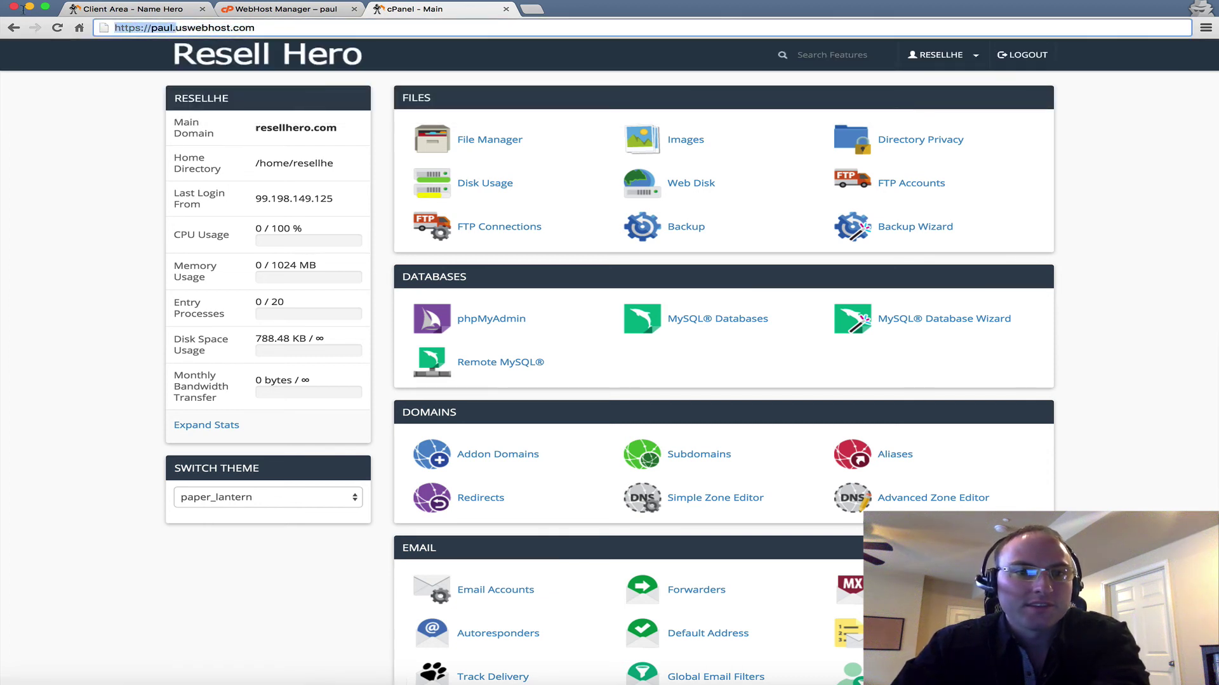
key(BackSpace)
key(Return)
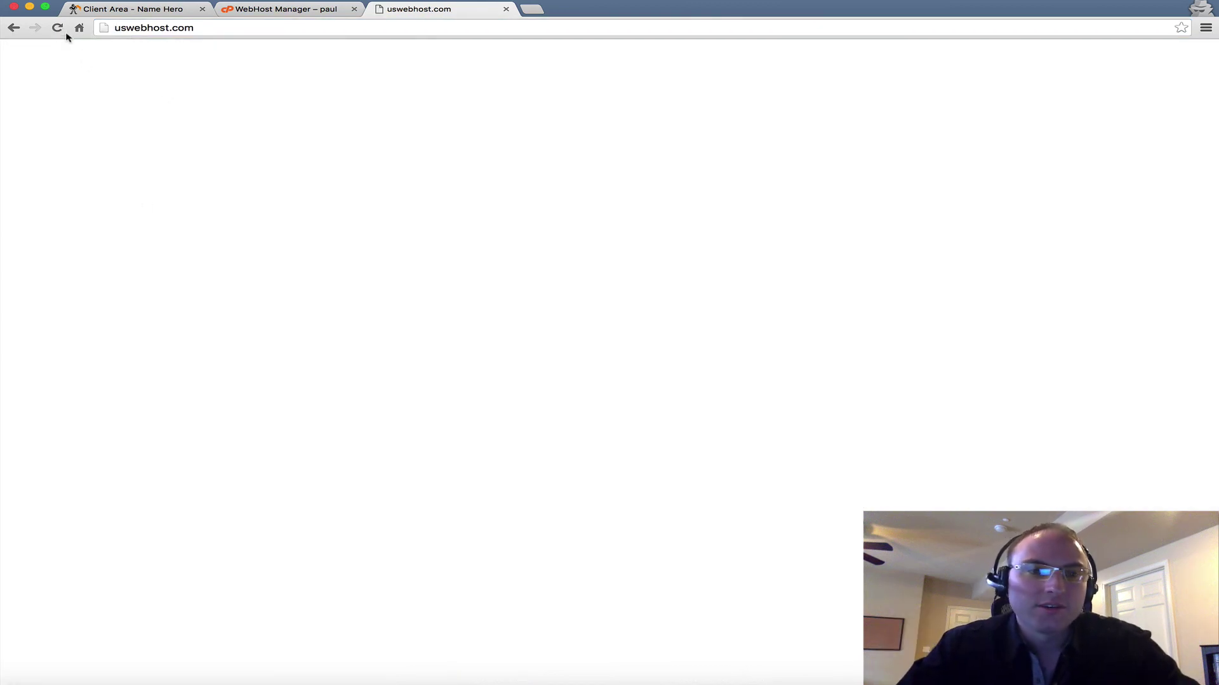
click(14, 28)
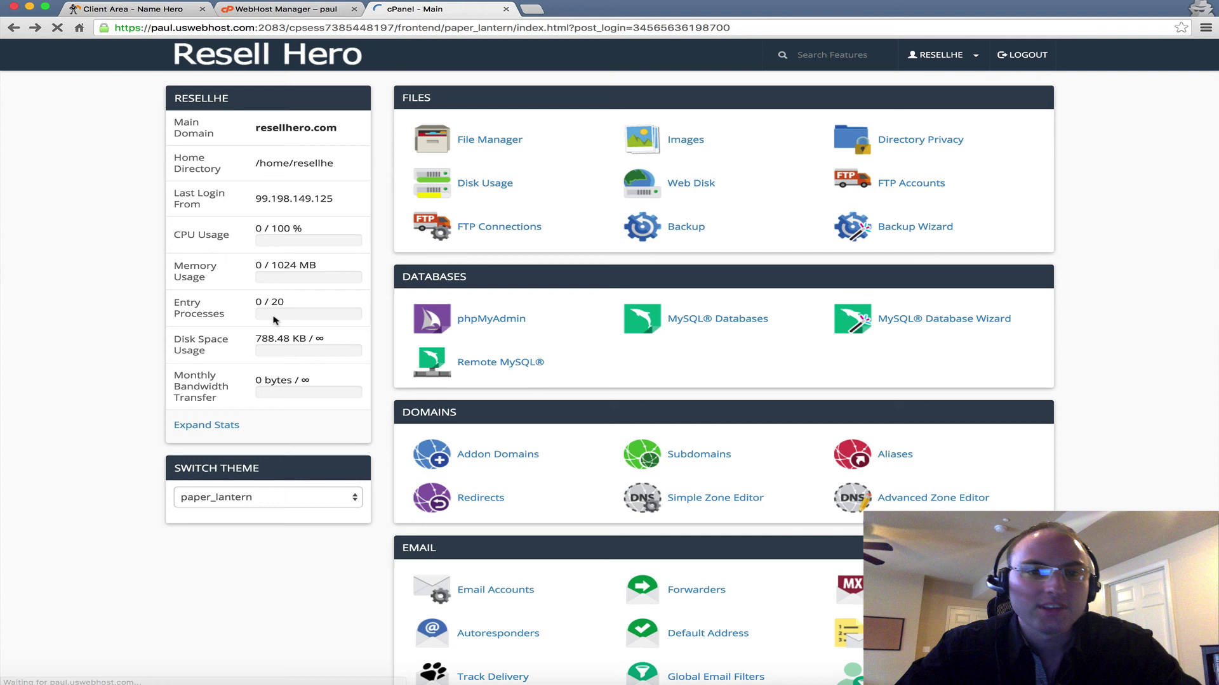